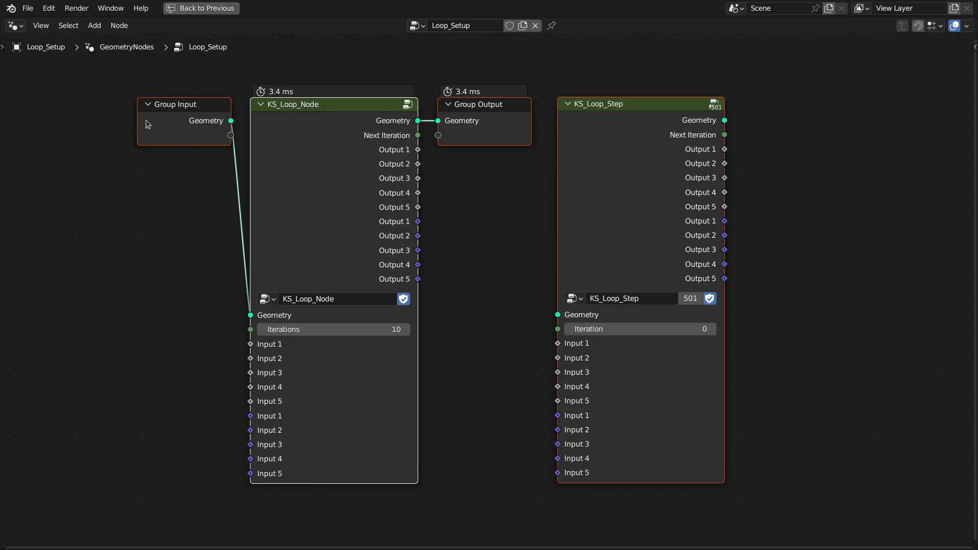
drag(88, 82, 773, 519)
drag(112, 83, 768, 503)
drag(830, 82, 527, 503)
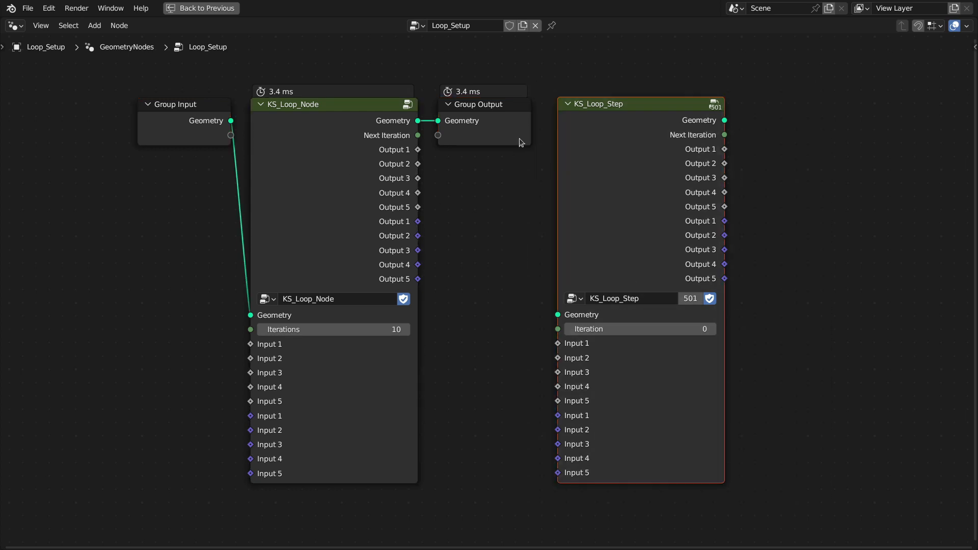
middle_drag(716, 148, 375, 153)
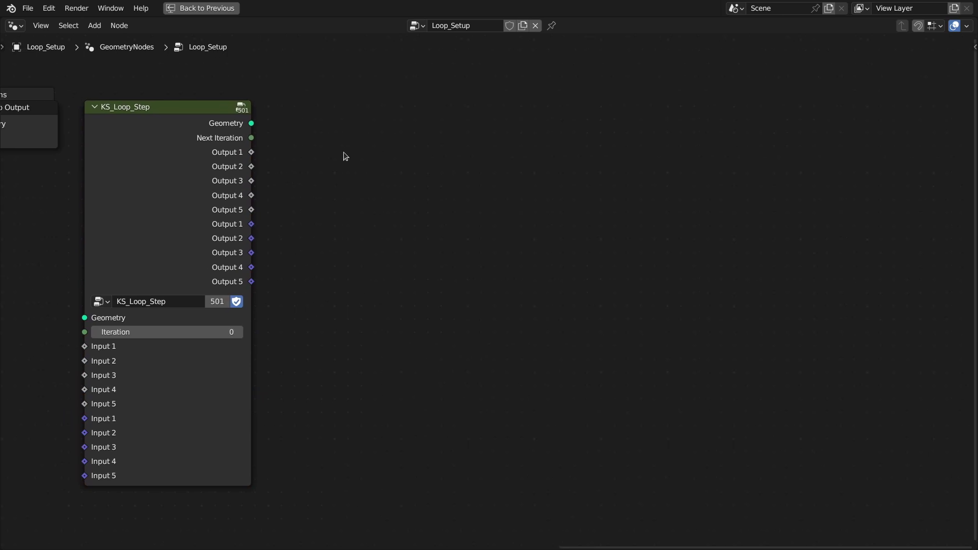
drag(87, 87, 258, 497)
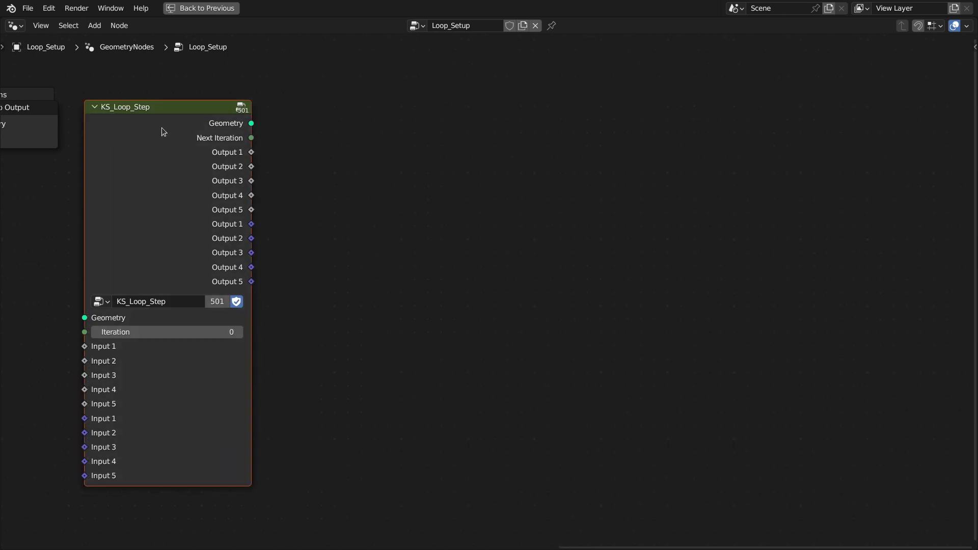
drag(75, 87, 284, 498)
Step: Add a Transform node beside KS_Loop_Step and set its X translation to 0.1 m
key(shift+a)
text(tra)
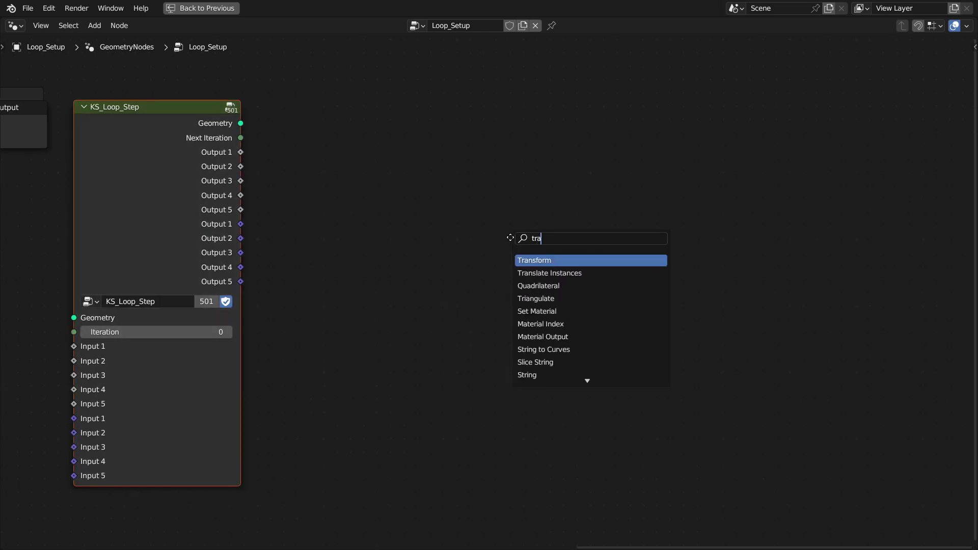
key(Return)
click(510, 214)
scroll(510, 214, up, 2)
click(485, 258)
text(.2)
key(BackSpace)
key(BackSpace)
text(.1)
key(Return)
scroll(538, 232, down, 1)
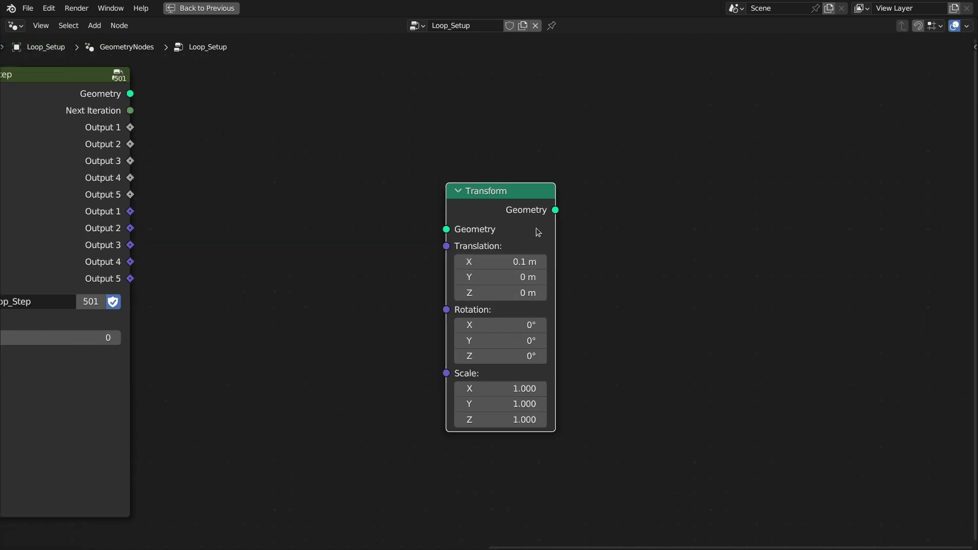
Step: Duplicate the Transform node beside the original and link the original's Geometry output to the copy's Geometry input
drag(398, 133, 523, 432)
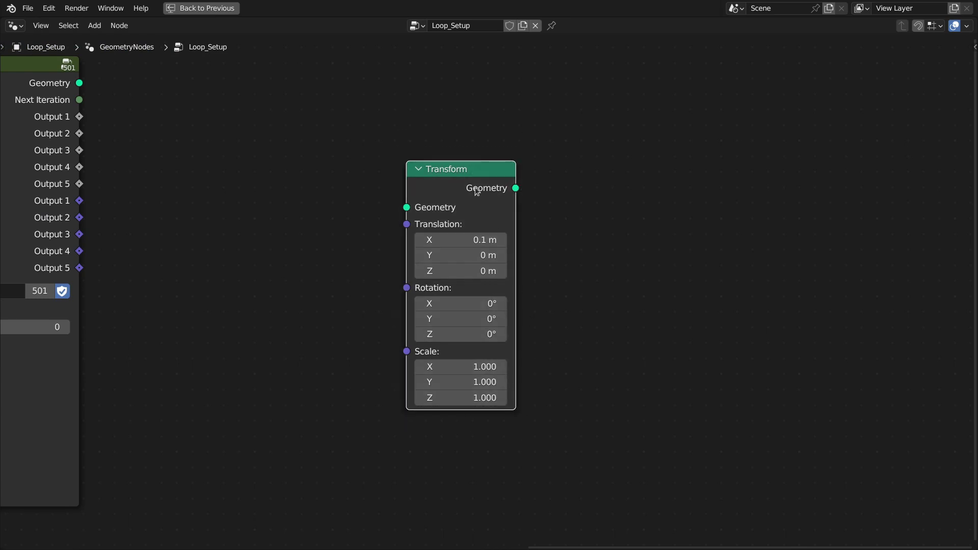
key(shift+d)
click(610, 187)
drag(533, 204, 589, 200)
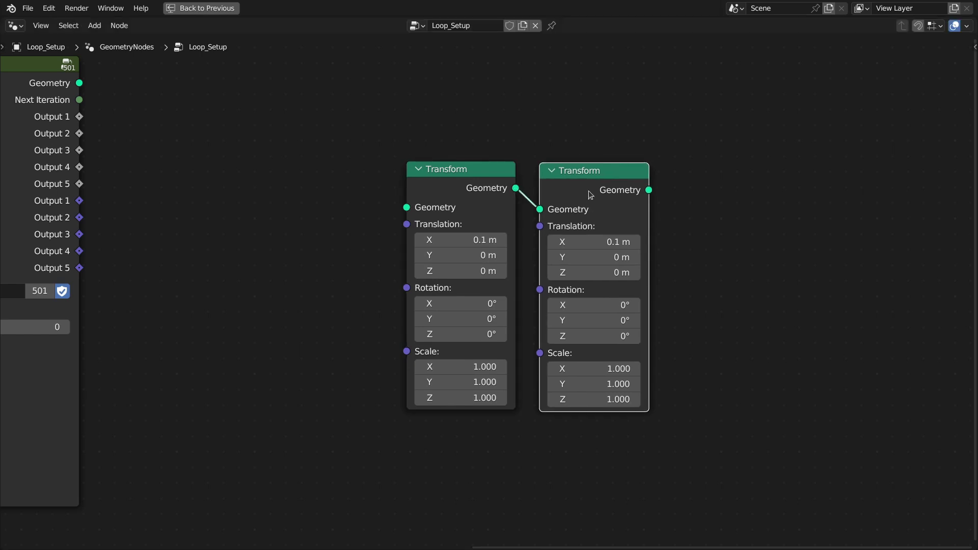
Step: Extend the chain with two more Transform duplicates, linking each Geometry output to the following node's Geometry input
middle_drag(589, 203, 543, 200)
drag(360, 125, 608, 433)
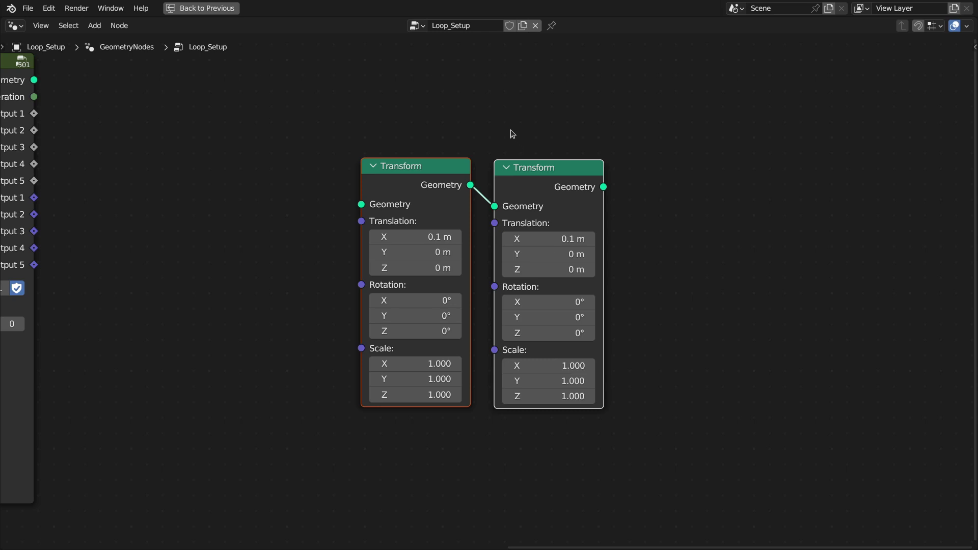
click(533, 173)
key(shift+d)
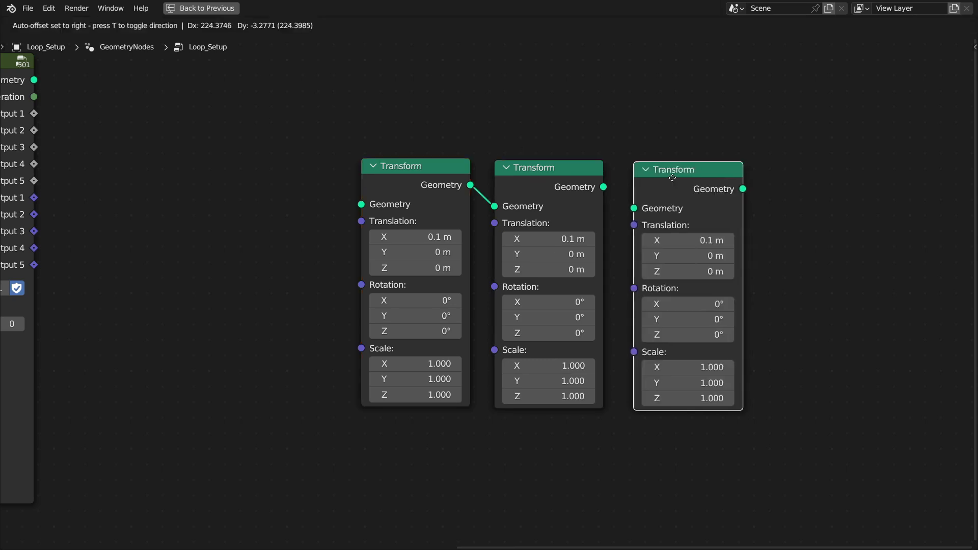
click(673, 178)
drag(603, 187, 633, 207)
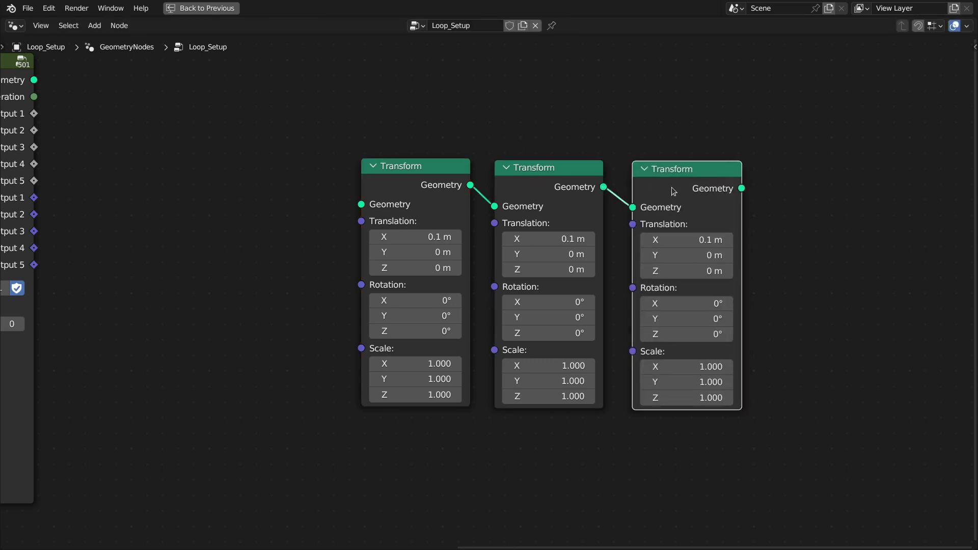
key(shift+d)
click(806, 188)
drag(763, 210, 740, 213)
click(429, 187)
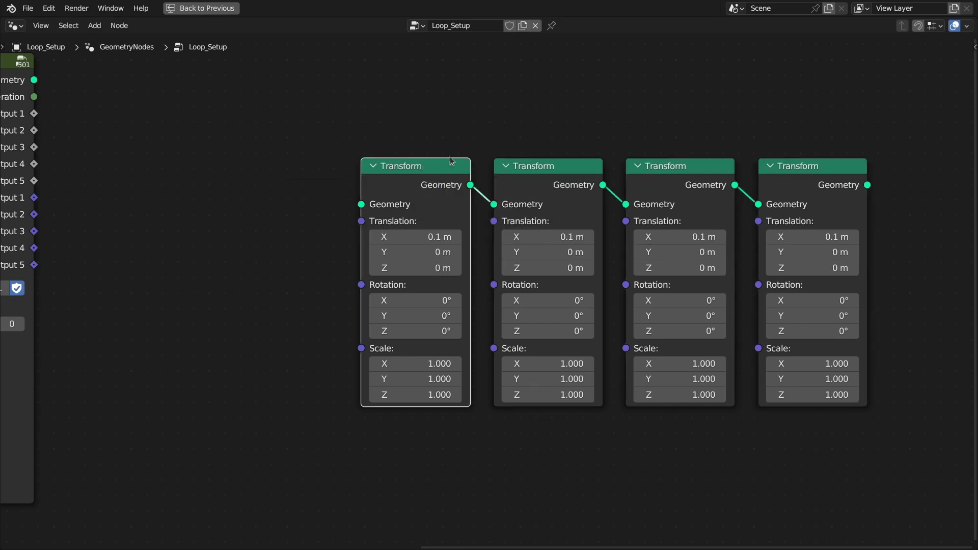
Step: Examine the chain of four Transform nodes and compare it with the KS_Loop_Step node
drag(289, 122, 890, 387)
middle_drag(890, 386, 817, 374)
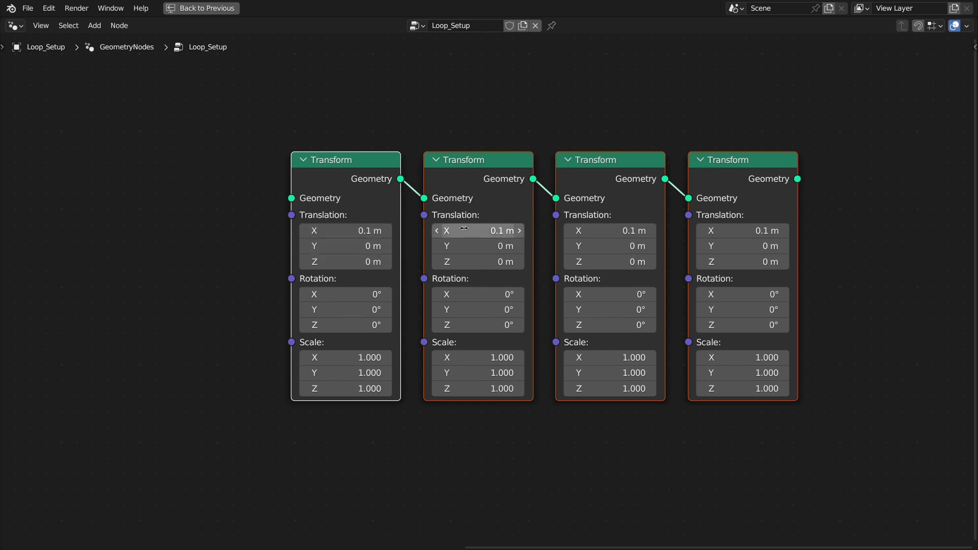
drag(257, 118, 809, 427)
drag(280, 131, 801, 427)
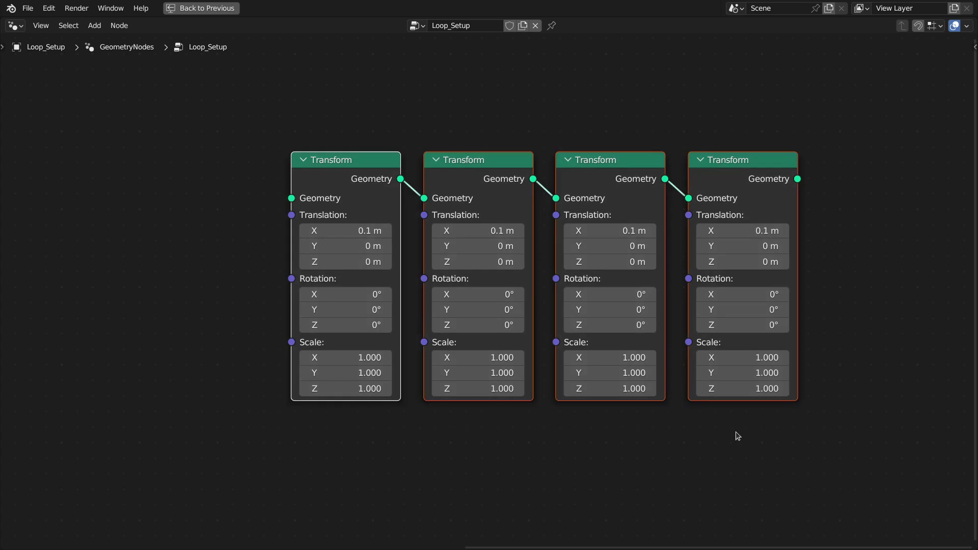
scroll(666, 445, down, 1)
middle_drag(566, 408, 651, 412)
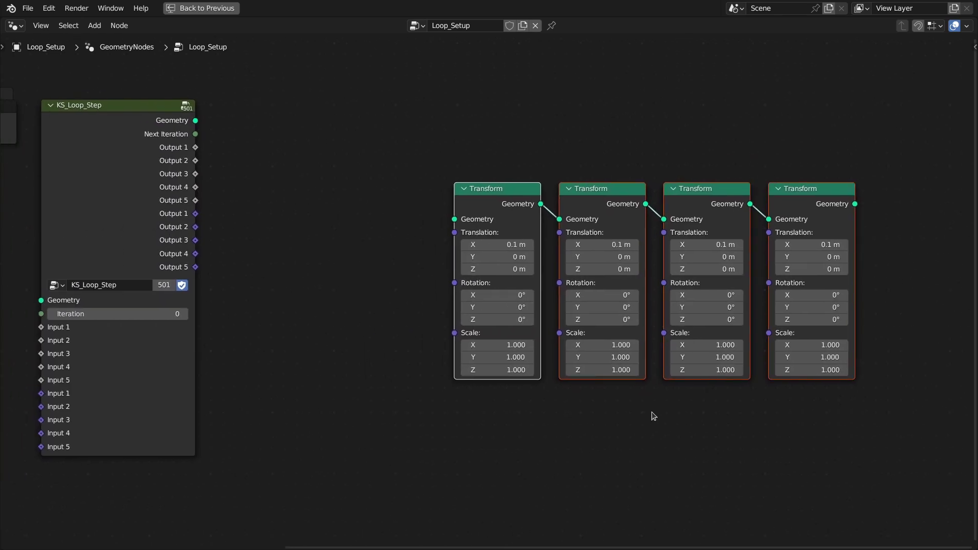
drag(416, 153, 835, 416)
drag(459, 146, 869, 399)
scroll(870, 397, up, 1)
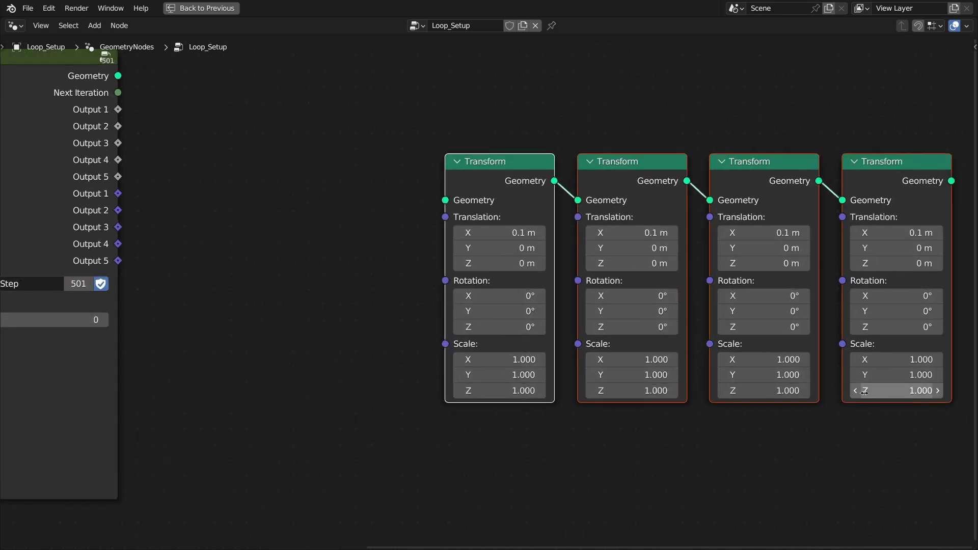
Step: Delete the four chained Transform nodes from the Loop_Setup tree
middle_drag(870, 397, 684, 384)
drag(234, 98, 742, 206)
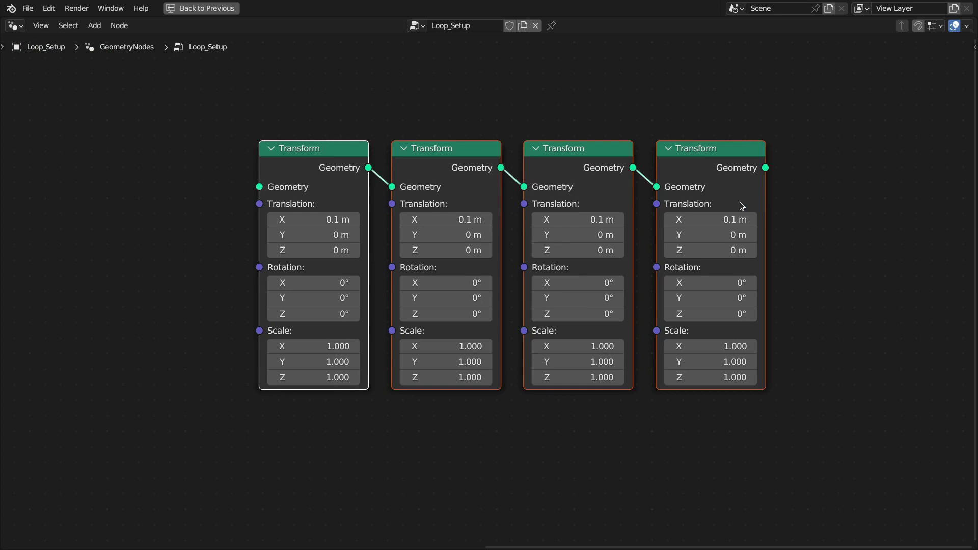
key(x)
scroll(524, 244, down, 6)
middle_drag(272, 234, 846, 258)
scroll(840, 258, up, 3)
middle_drag(551, 209, 549, 207)
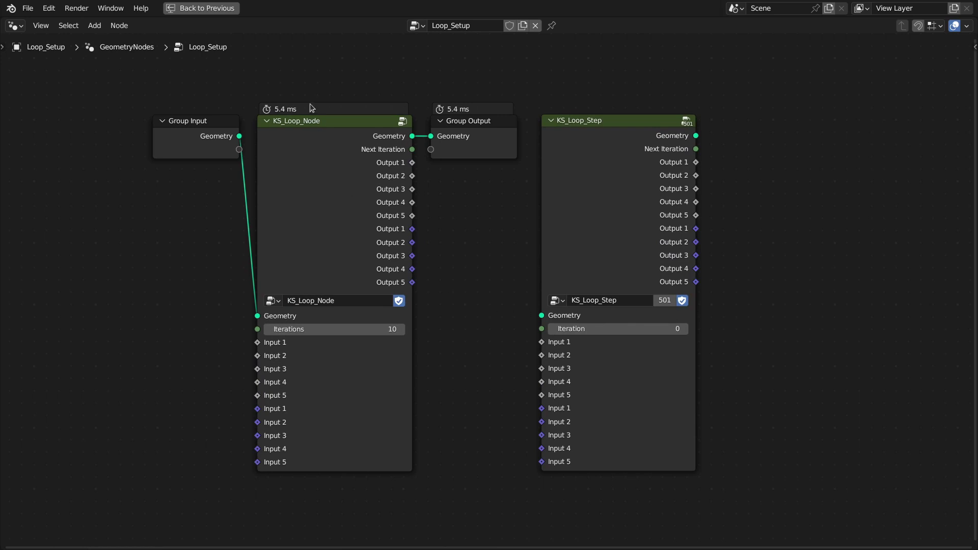
Step: Move the KS_Loop_Step node farther from the Group Output node and open its node group for editing
click(334, 152)
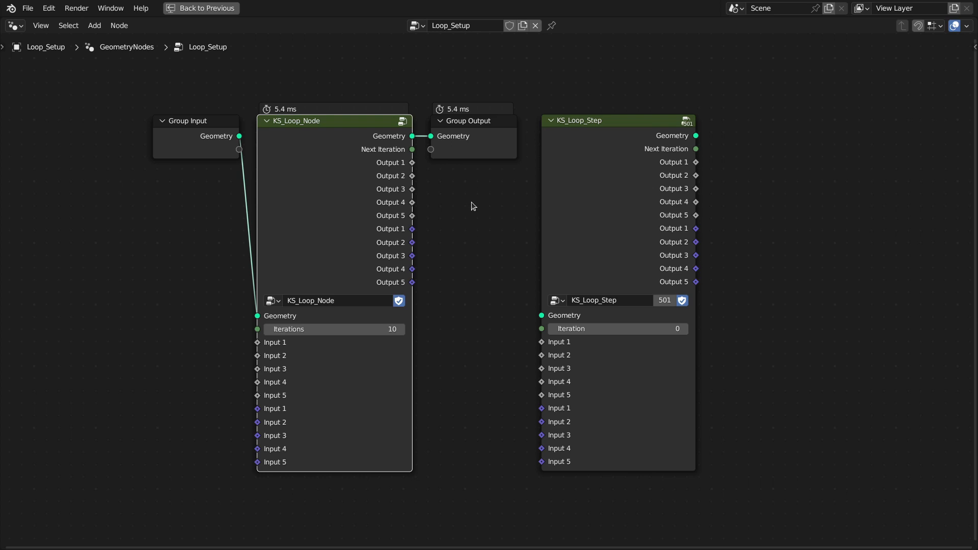
scroll(602, 208, up, 1)
middle_drag(629, 192, 419, 181)
drag(419, 181, 521, 184)
drag(404, 62, 657, 501)
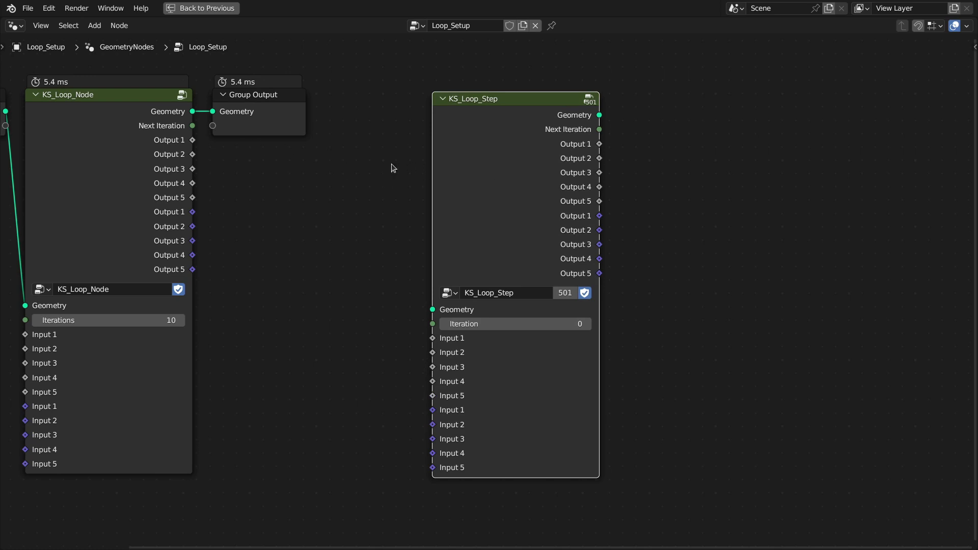
key(Tab)
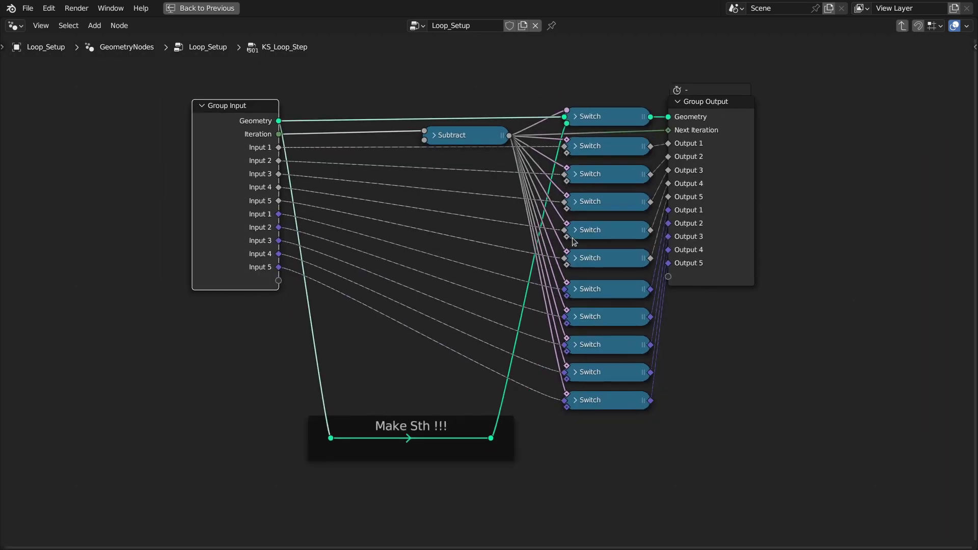
Step: Examine how the Group Input, Subtract node, Switch nodes and "Make Sth !!!" frame are wired inside KS_Loop_Step
drag(591, 457, 628, 170)
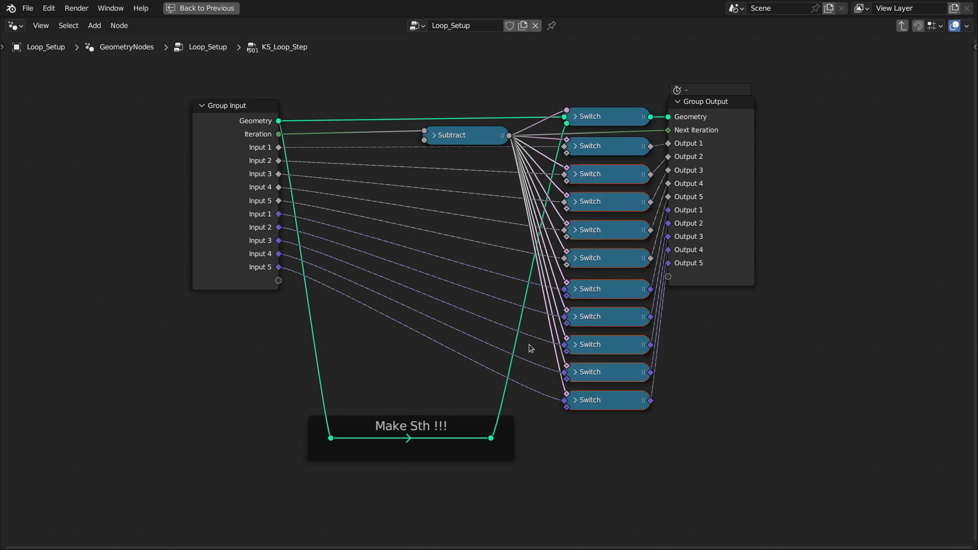
drag(301, 381, 525, 487)
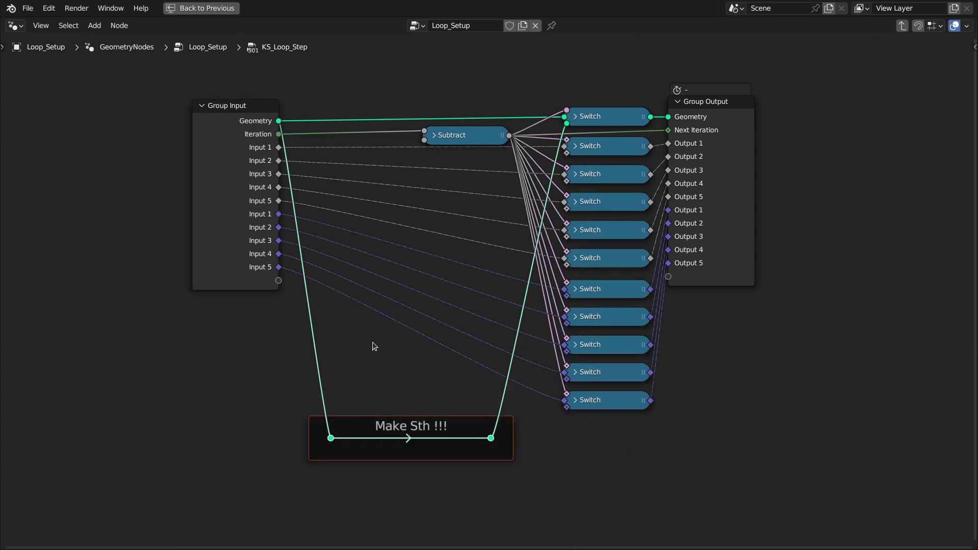
scroll(304, 161, down, 1)
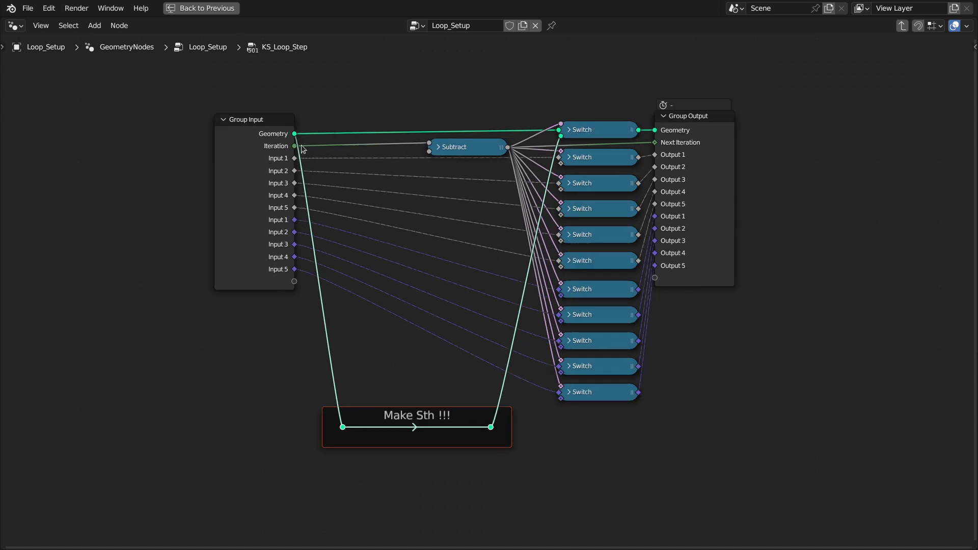
drag(573, 445, 636, 149)
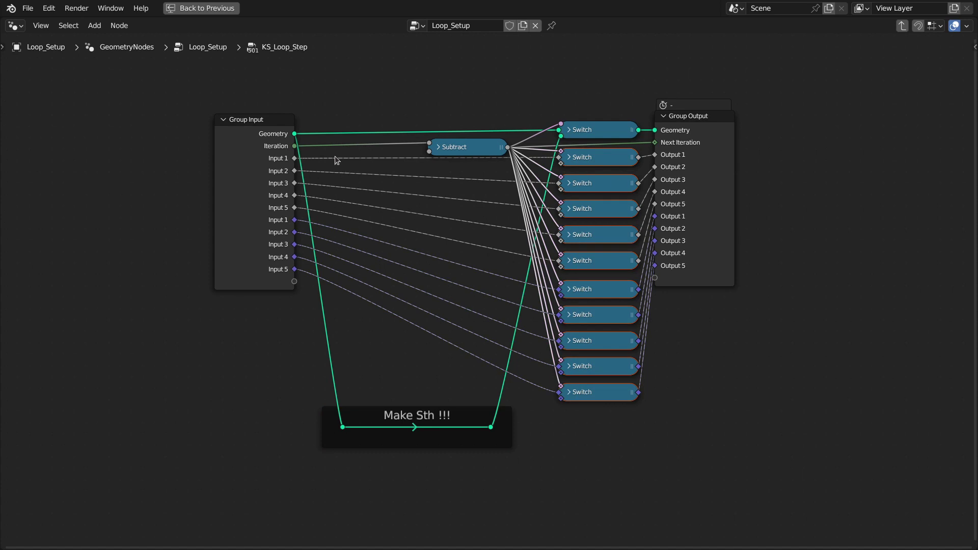
drag(333, 98, 567, 497)
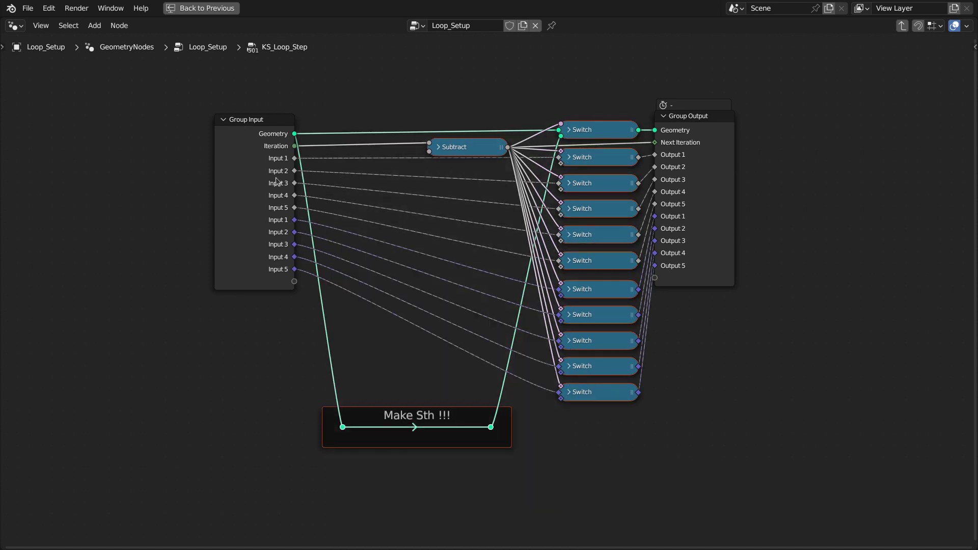
drag(336, 120, 219, 316)
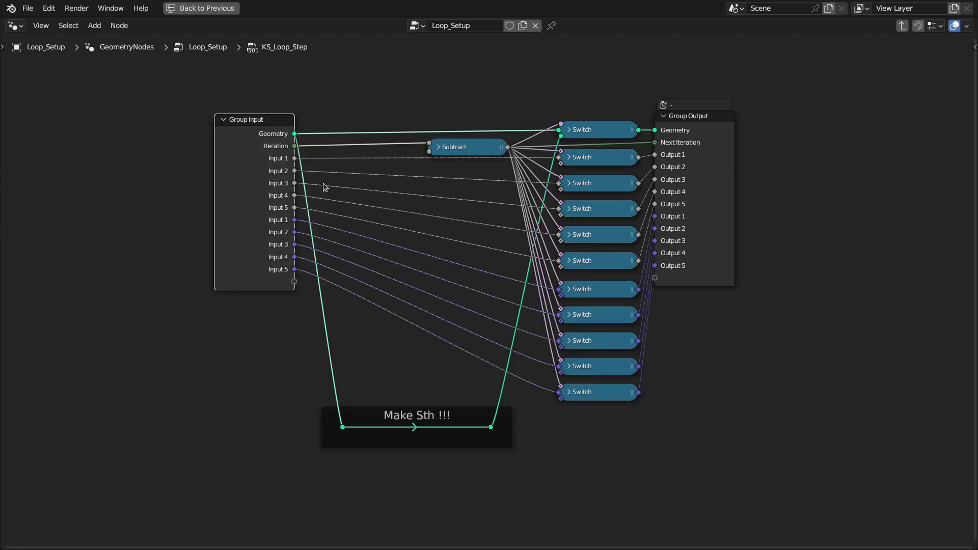
drag(400, 102, 554, 400)
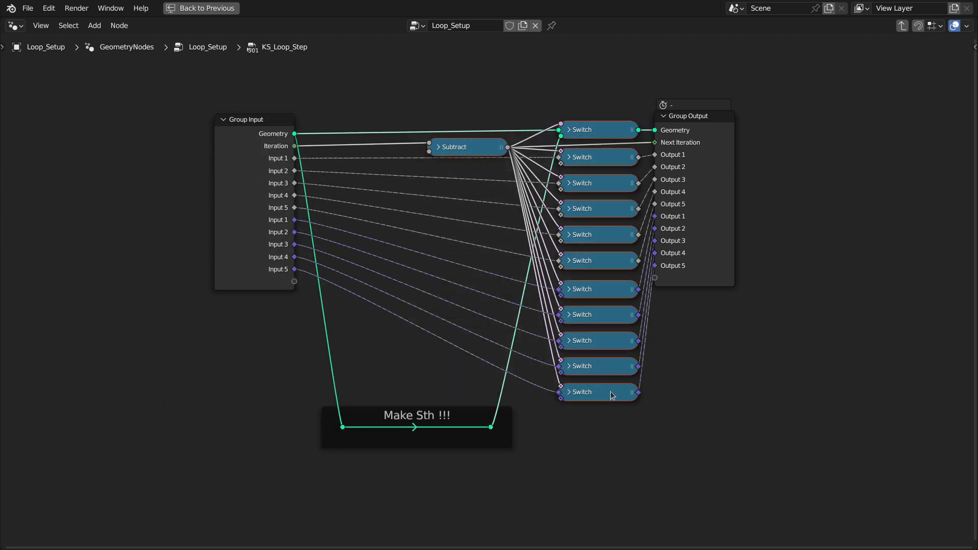
drag(586, 114, 626, 426)
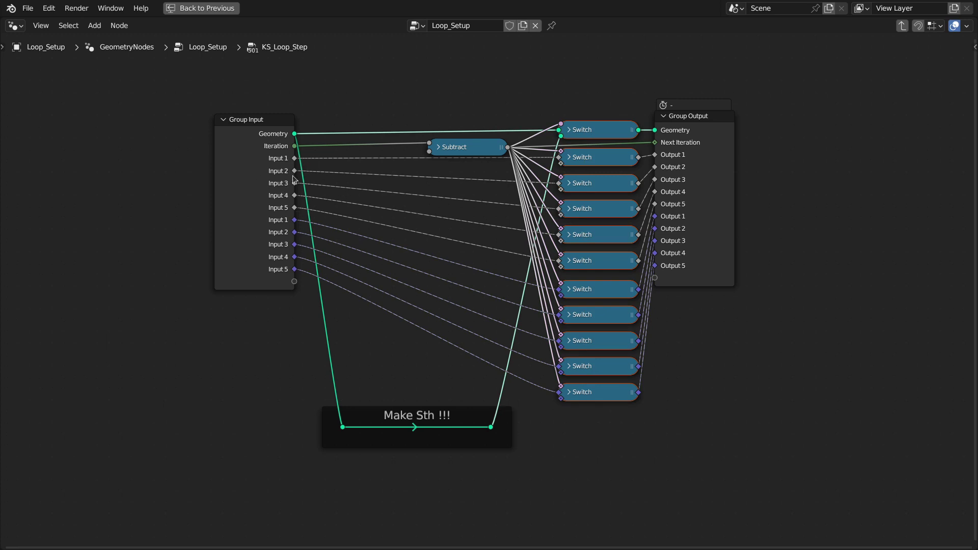
drag(567, 422, 613, 153)
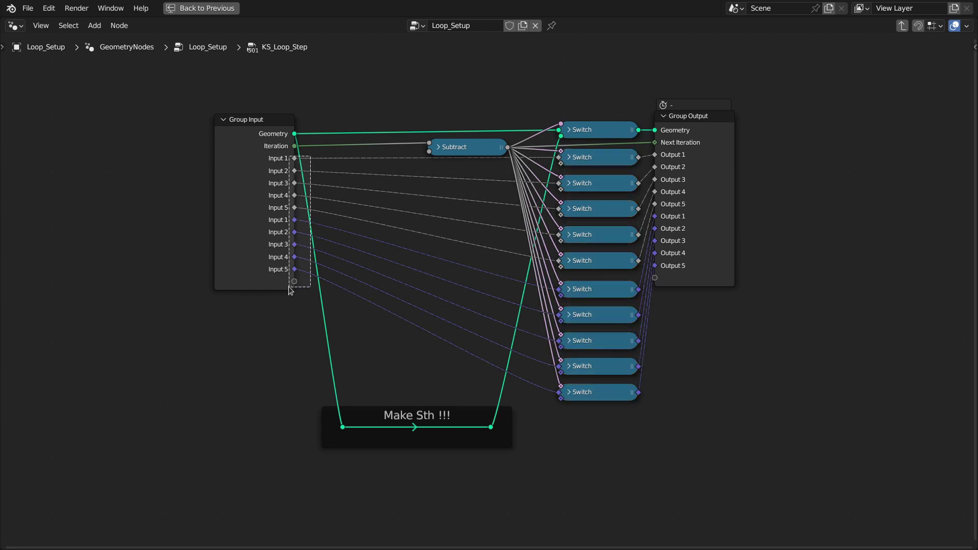
click(283, 284)
scroll(245, 197, up, 1)
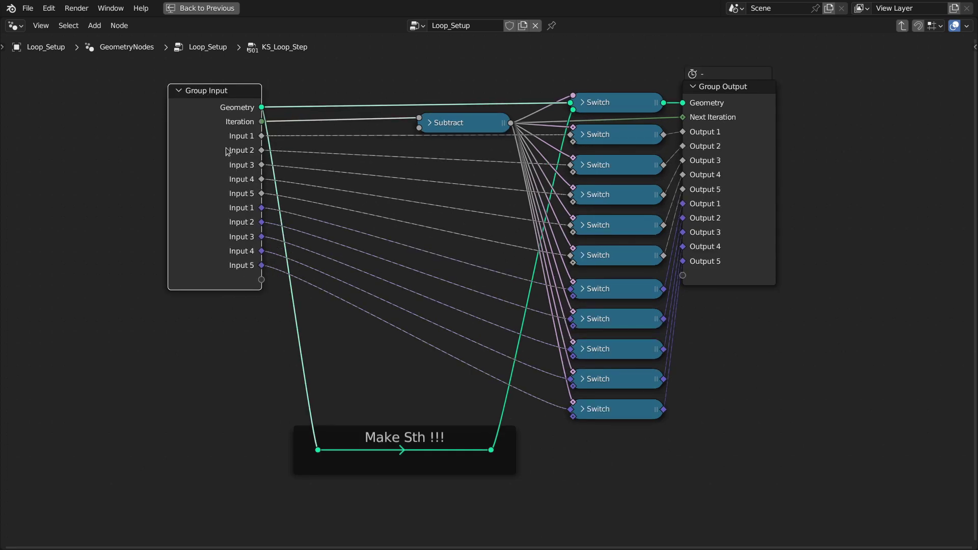
drag(295, 134, 188, 306)
Step: Leave the KS_Loop_Step group and open the KS_Loop_Node group to examine its full layout of chained step nodes
key(Tab)
scroll(532, 261, up, 1)
drag(600, 212, 593, 205)
click(315, 181)
key(Tab)
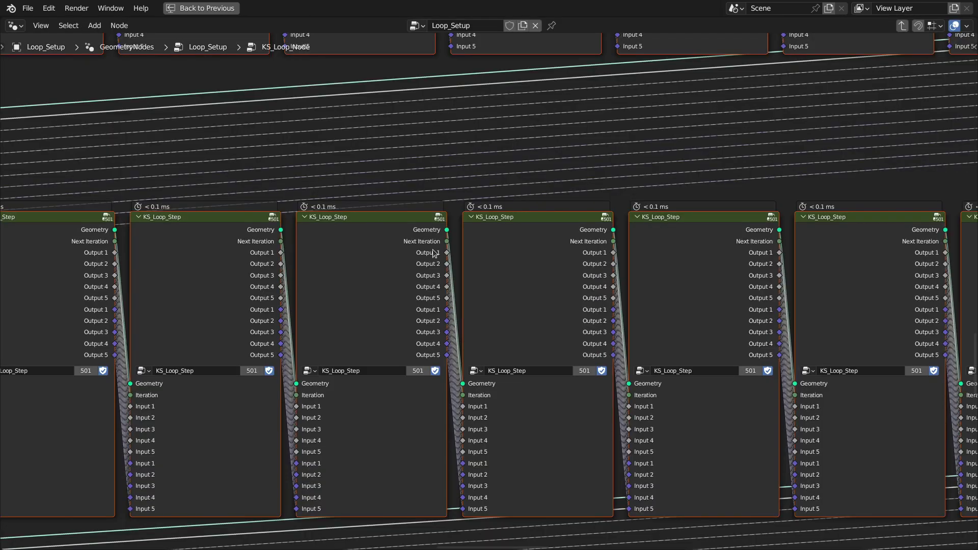
scroll(441, 265, down, 15)
key(Home)
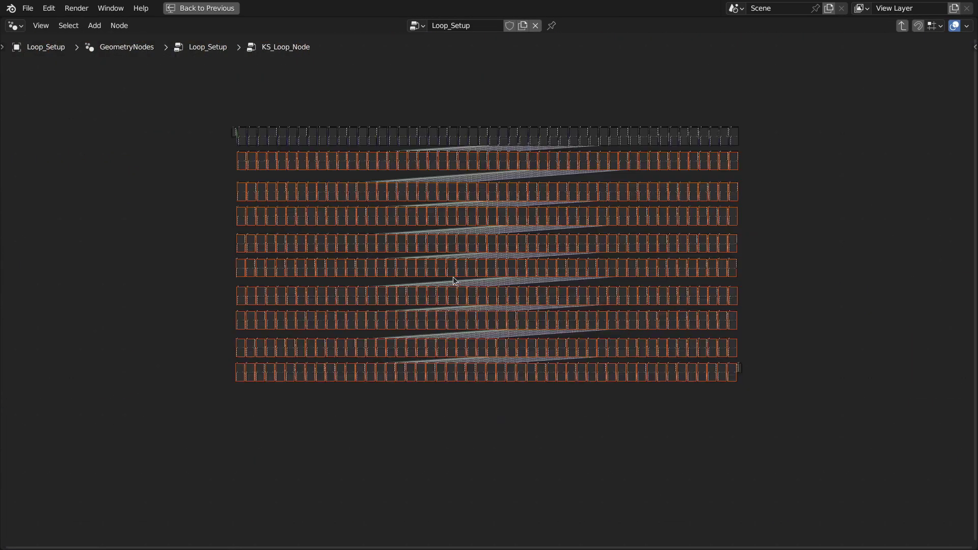
scroll(327, 218, up, 1)
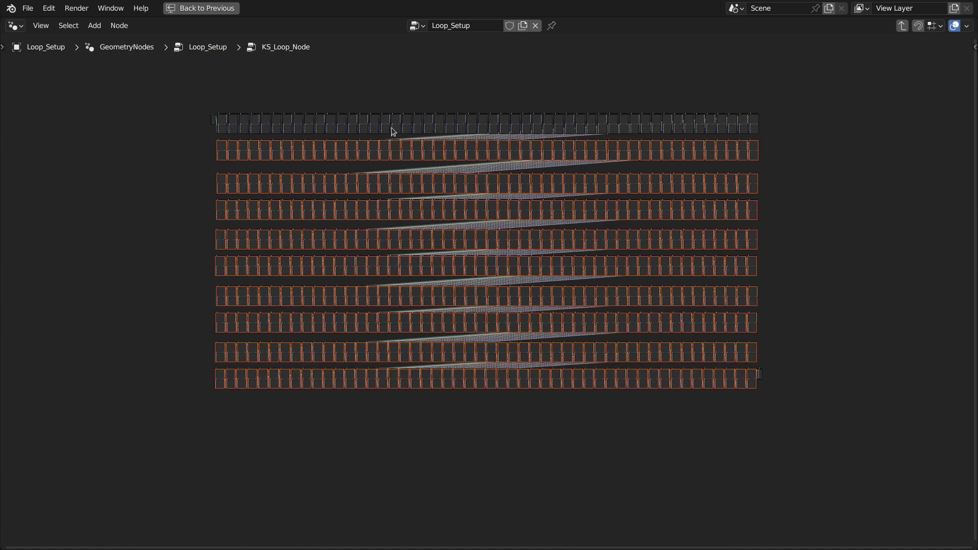
middle_drag(496, 89, 494, 158)
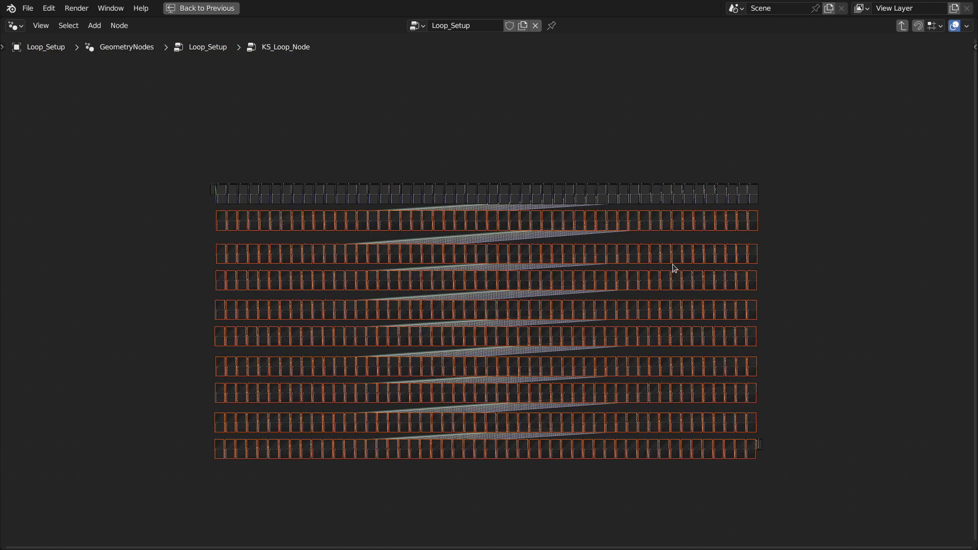
scroll(672, 264, up, 1)
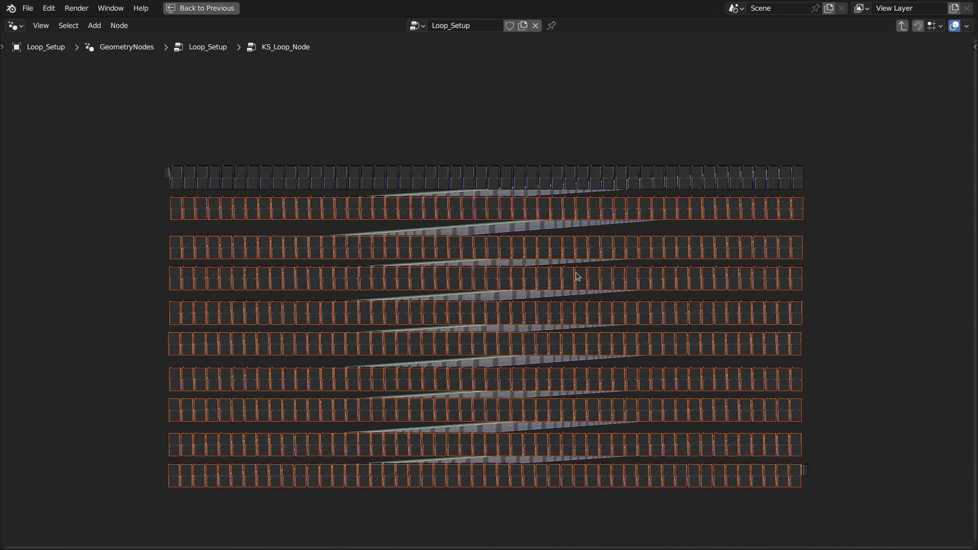
Step: Leave the KS_Loop_Node group for the Loop_Setup tree and select the KS_Loop_Step node
scroll(268, 202, up, 1)
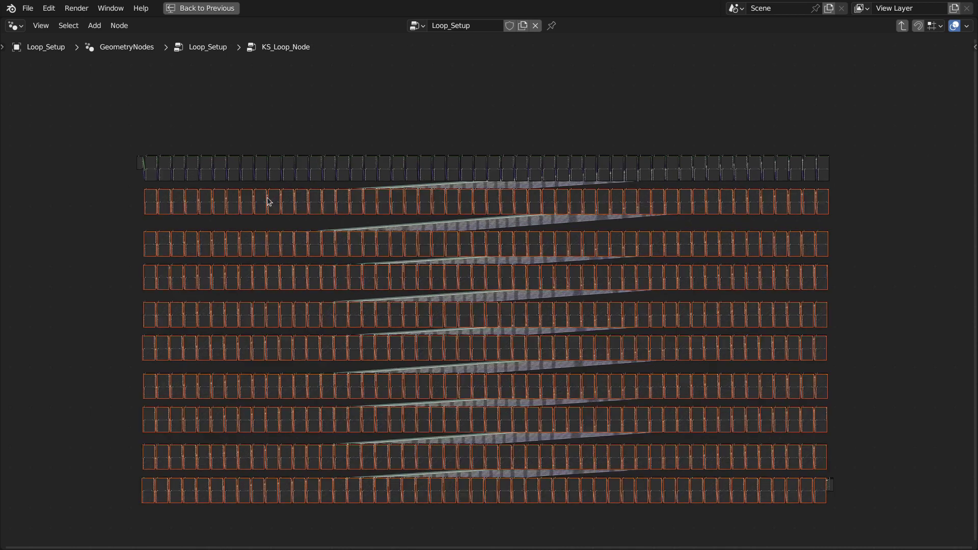
scroll(269, 202, up, 1)
drag(714, 190, 701, 190)
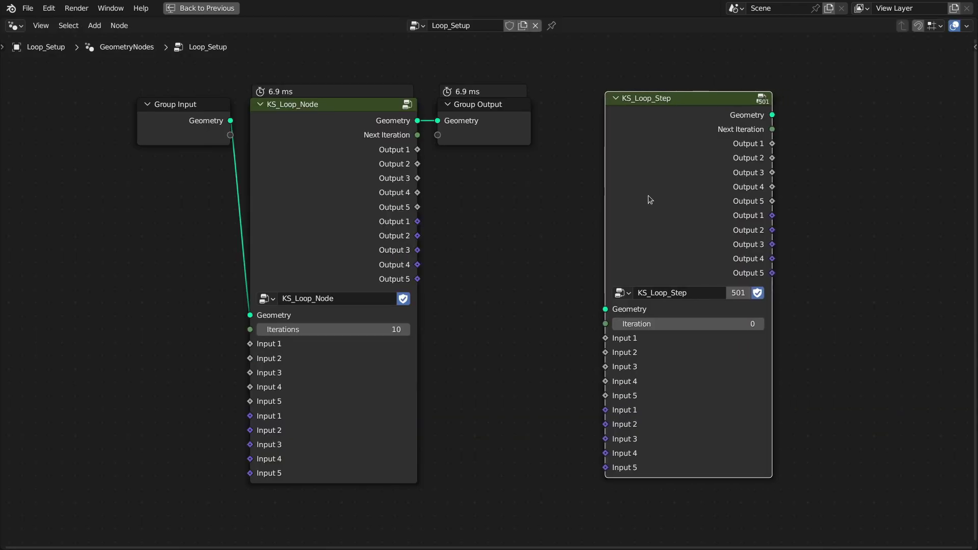
drag(111, 59, 790, 480)
click(411, 208)
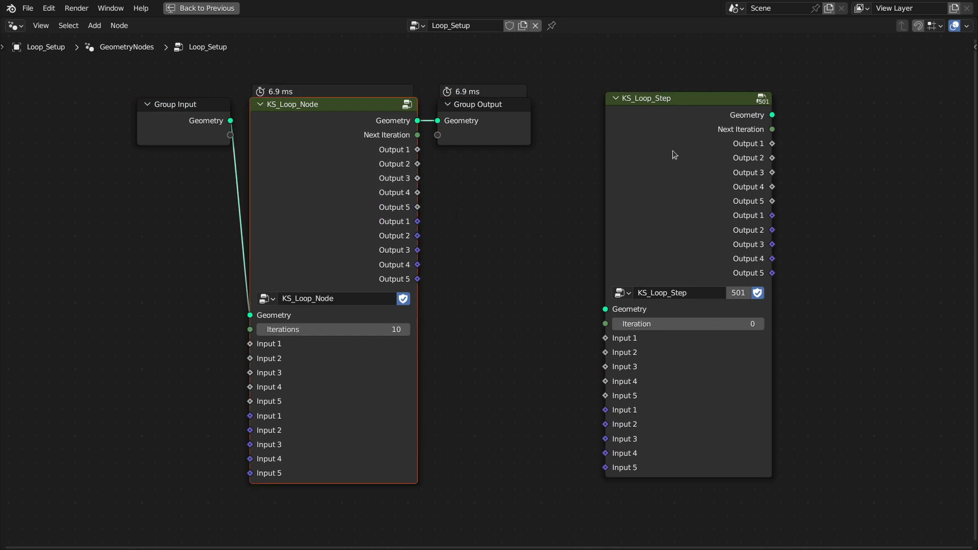
drag(579, 331, 658, 405)
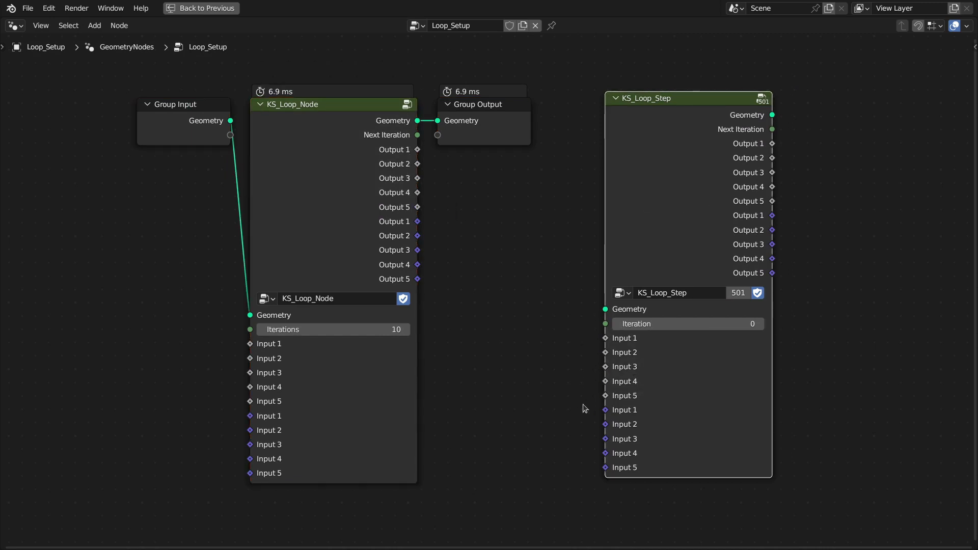
Step: Rename the KS_Loop_Step node group as KS_Integration_Step
middle_drag(682, 170, 617, 148)
click(591, 271)
click(592, 271)
drag(584, 272, 598, 272)
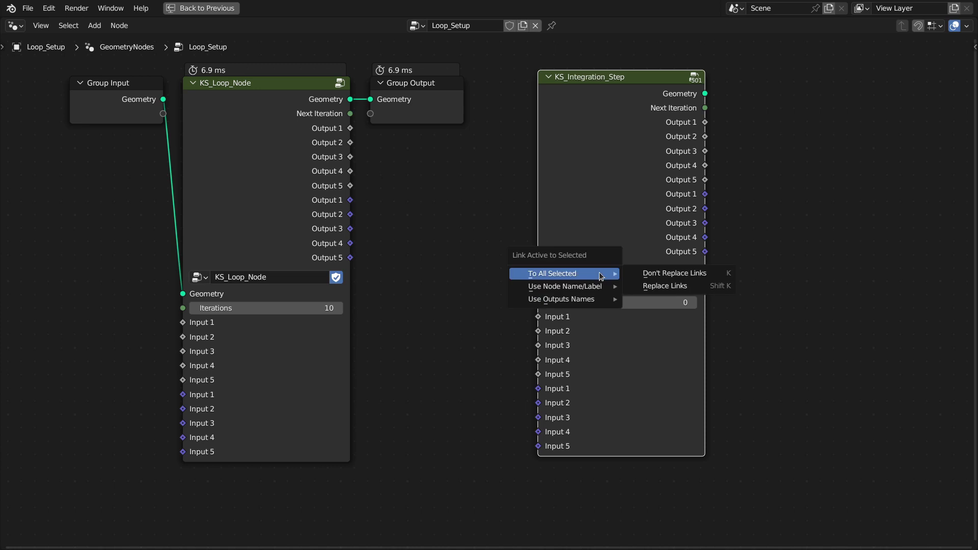
key(Escape)
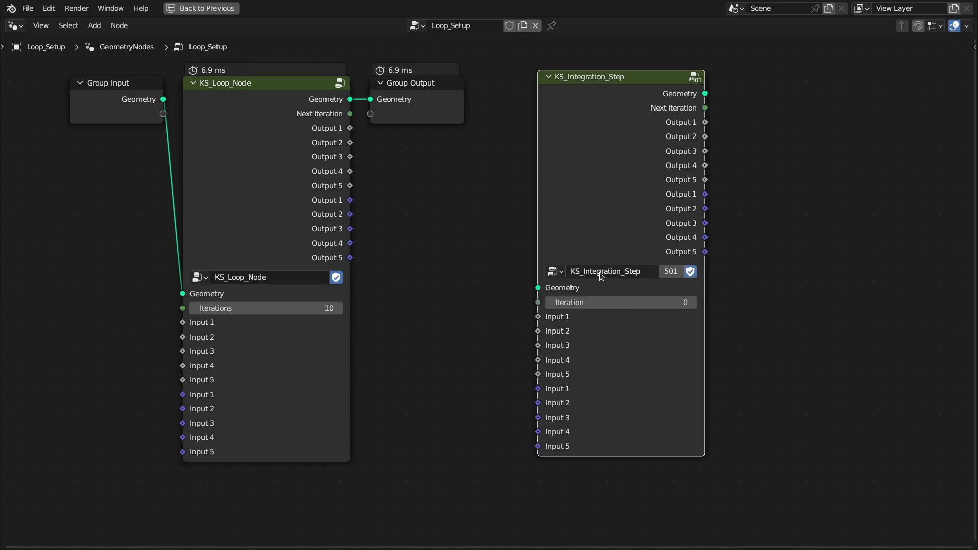
Step: Rename the KS_Loop_Node node group as KS_Integration_Node
middle_drag(312, 231, 343, 250)
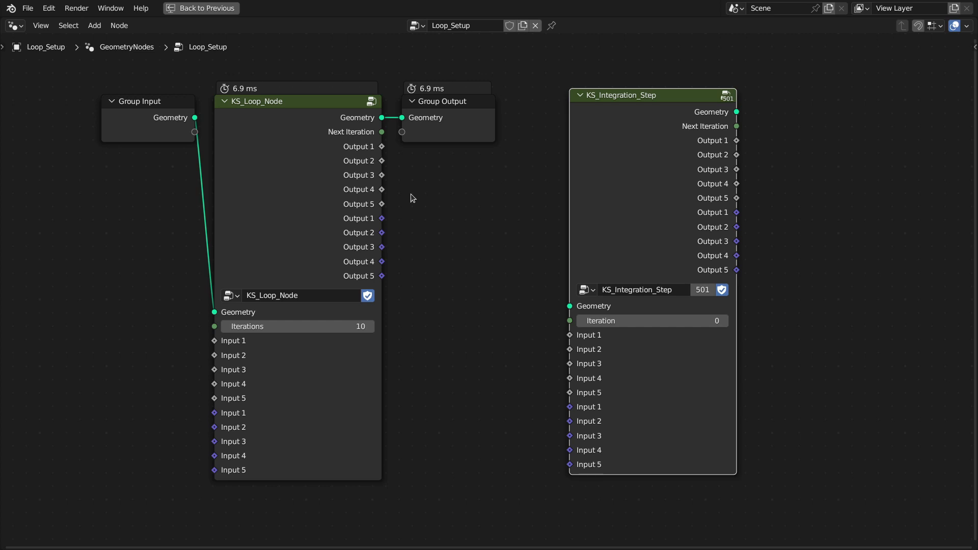
text(Integration)
key(Return)
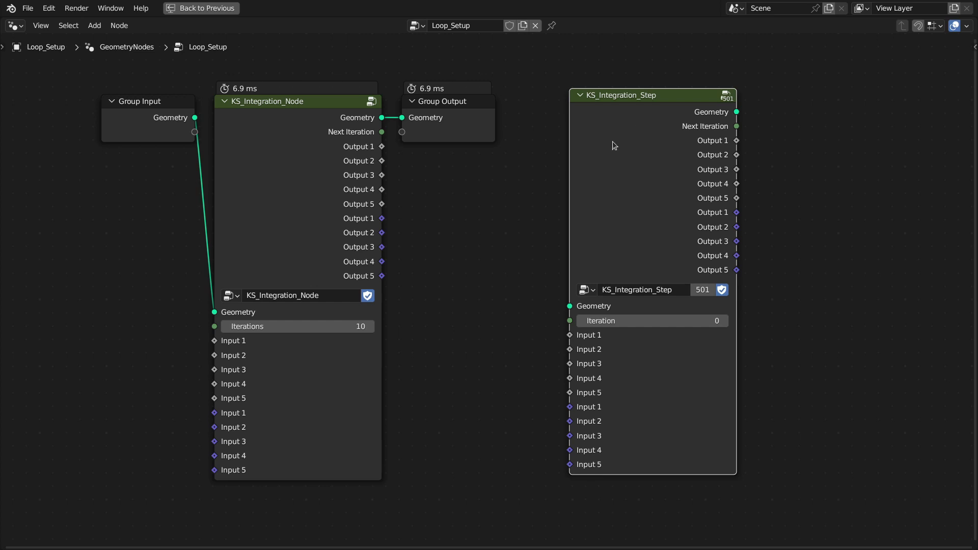
Step: Open the KS_Integration_Step group and dissolve every Switch node except the Geometry one, keeping the links between inputs and outputs
key(Tab)
scroll(606, 253, down, 2)
scroll(606, 246, up, 2)
drag(621, 461, 643, 133)
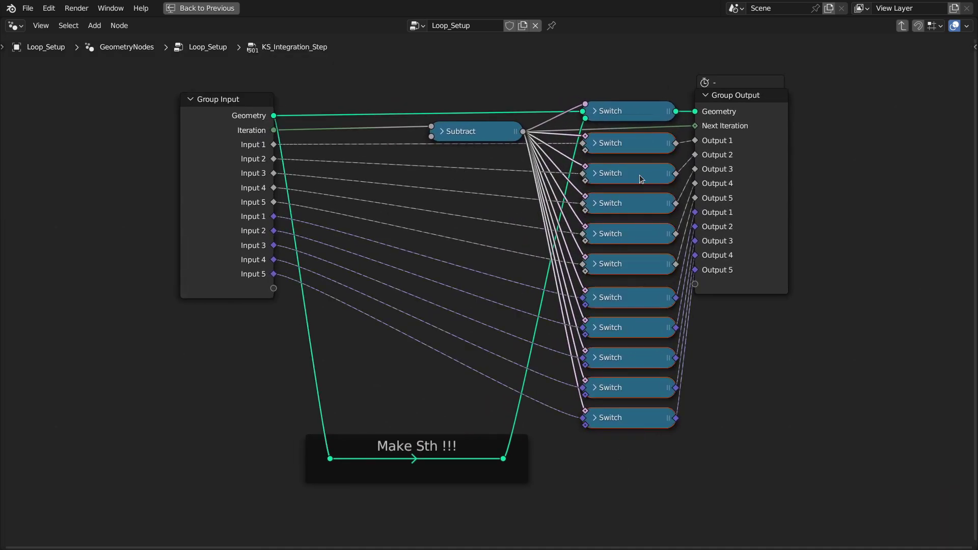
key(ctrl+x)
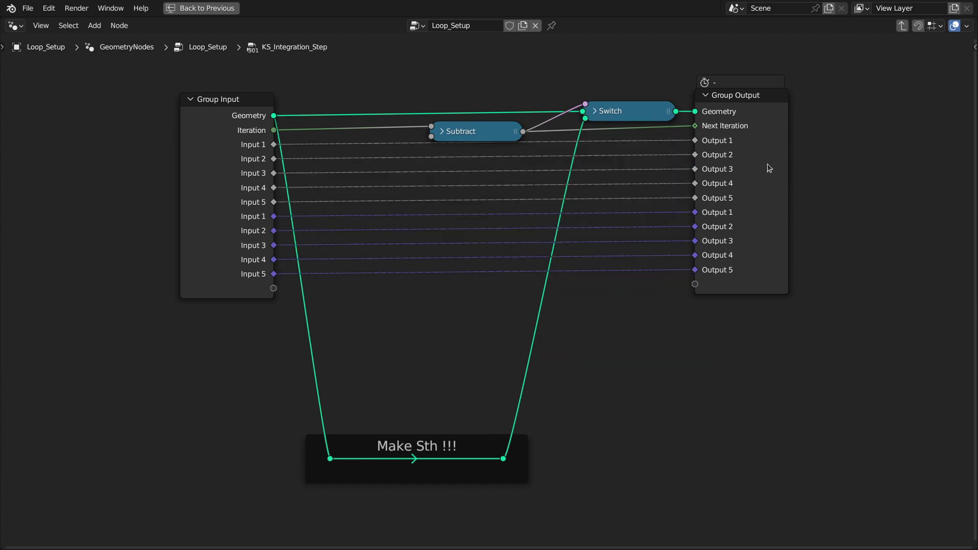
Step: Remove the float sockets Input 2 to Input 5 from the group inputs
key(n)
drag(899, 125, 898, 204)
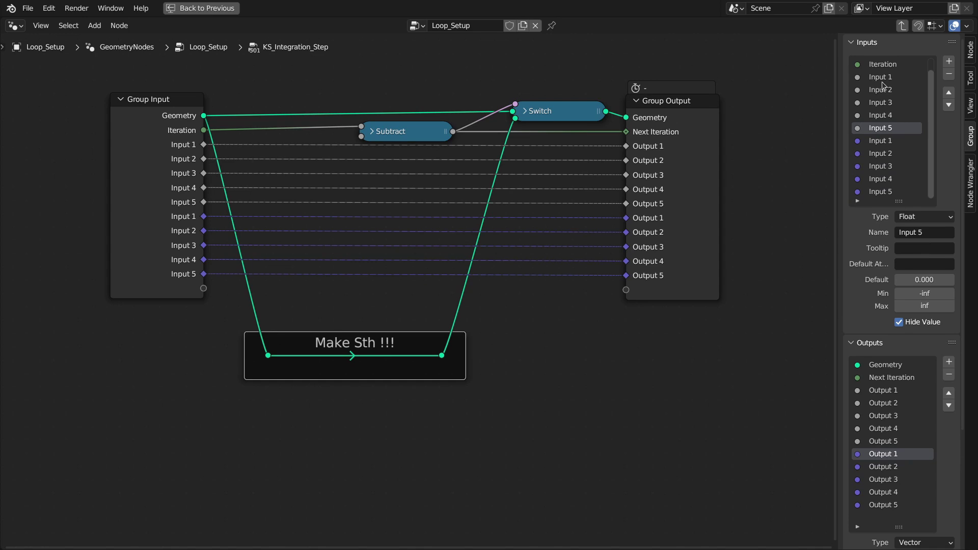
click(884, 77)
click(899, 91)
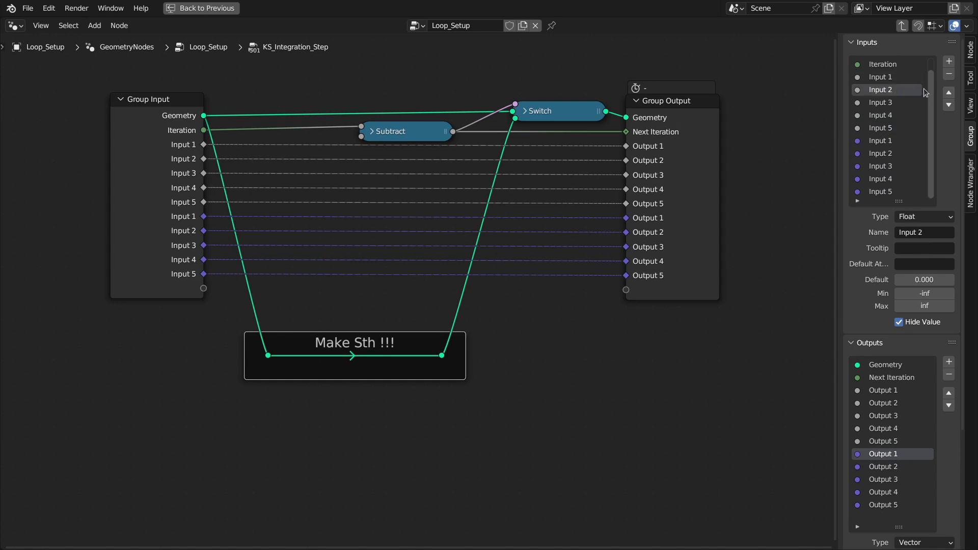
click(949, 74)
click(949, 74)
click(949, 75)
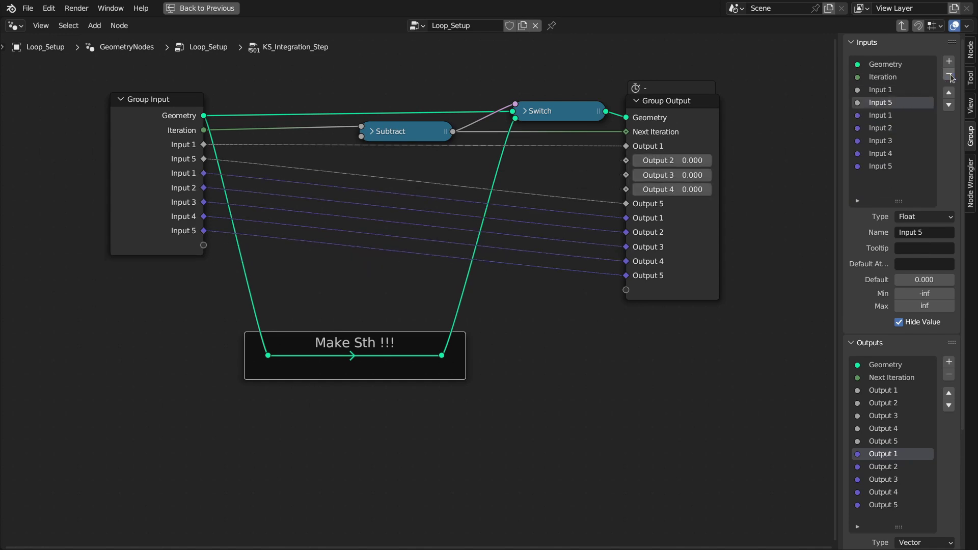
click(949, 75)
Step: Remove the vector sockets Input 2 to Input 5 from the group inputs
click(890, 114)
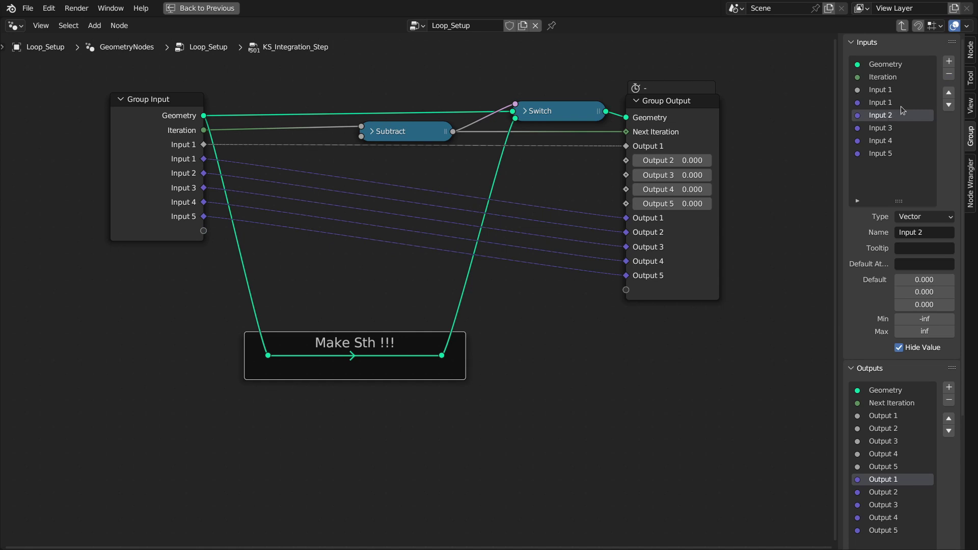
click(949, 75)
click(949, 75)
click(949, 74)
click(949, 75)
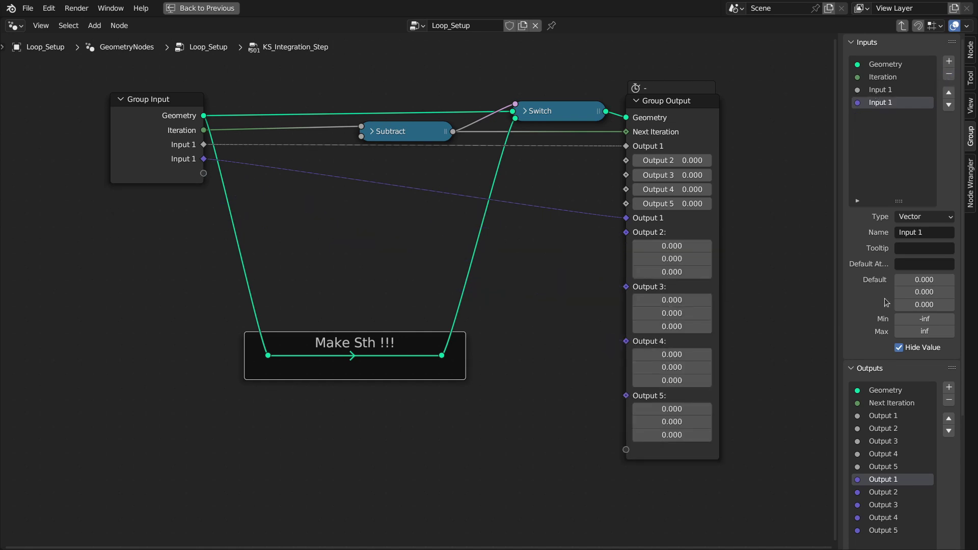
Step: Remove the float and vector sockets Output 2 to Output 5 from the group outputs
scroll(888, 292, down, 5)
click(892, 283)
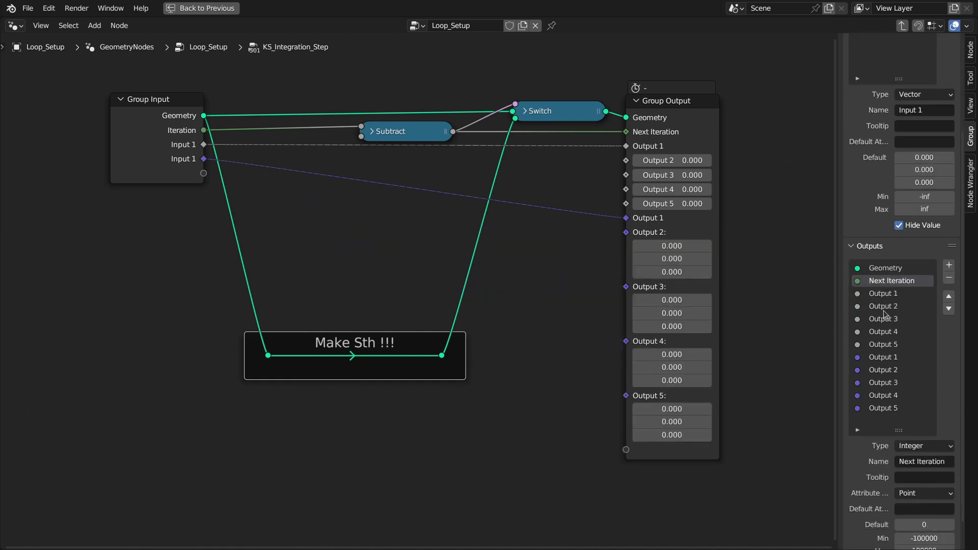
click(884, 306)
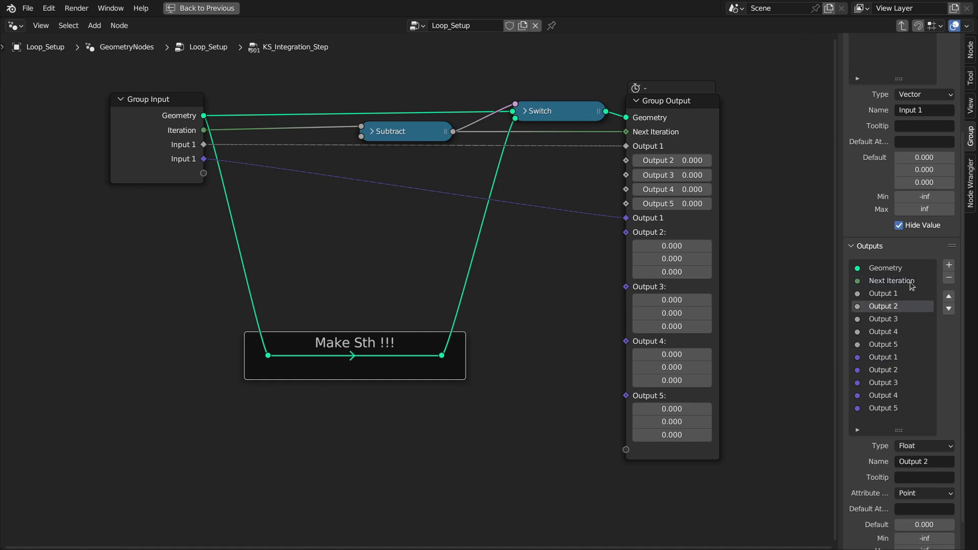
click(949, 279)
click(949, 278)
click(948, 280)
Step: Move the "Make Sth !!!" frame up closer to the other nodes
middle_drag(521, 280, 552, 313)
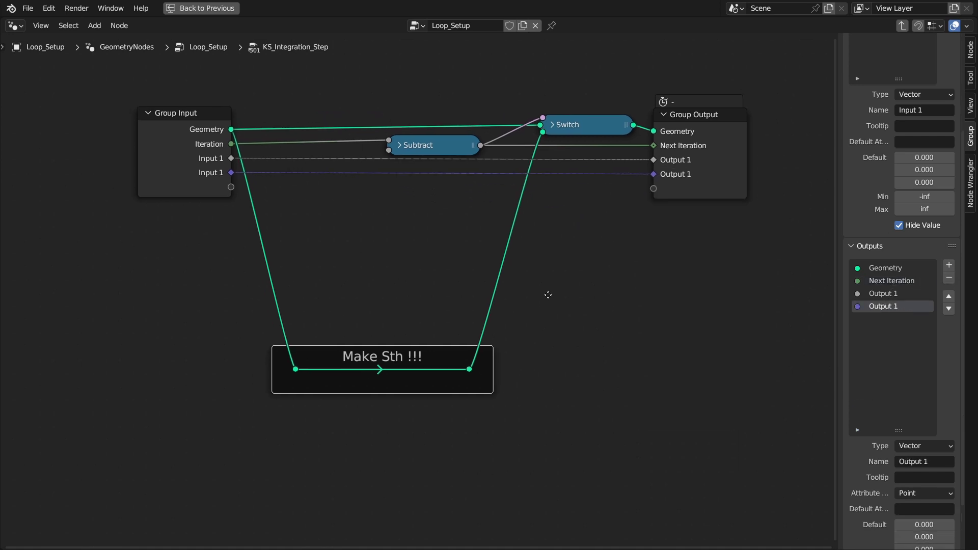
drag(445, 368, 445, 258)
middle_drag(554, 189, 554, 216)
Step: Change the type of the float Input 1 and the float Output 1 to Boolean
scroll(897, 153, up, 5)
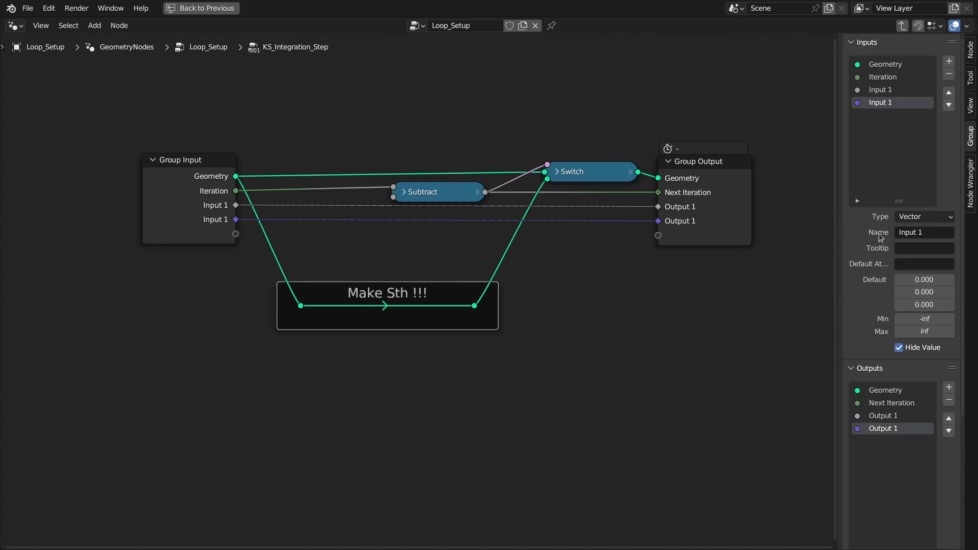
click(881, 90)
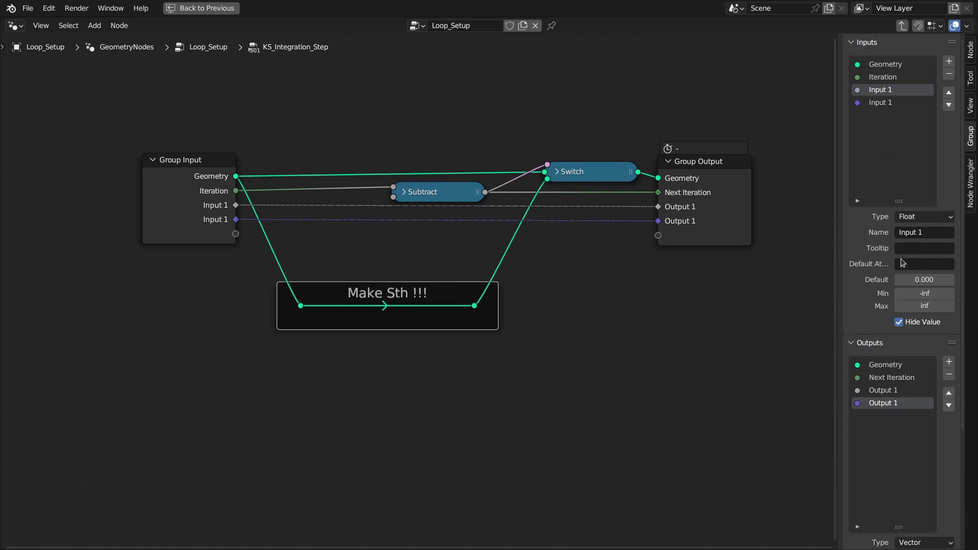
click(909, 217)
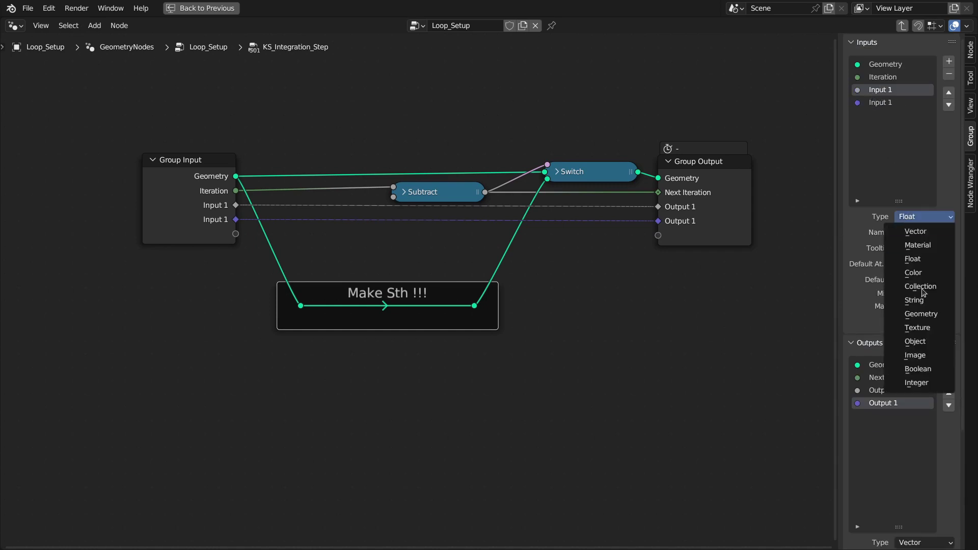
click(926, 369)
scroll(917, 408, down, 5)
click(920, 416)
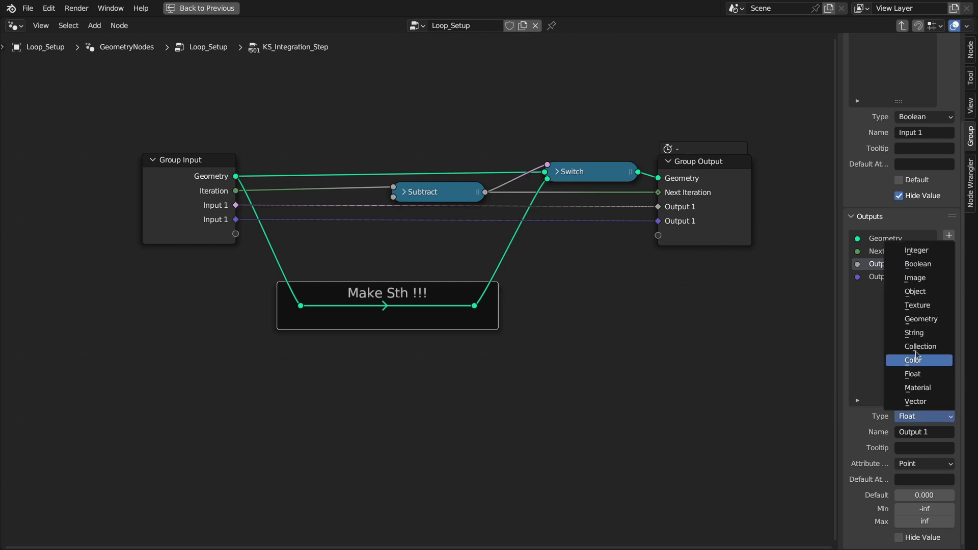
click(918, 264)
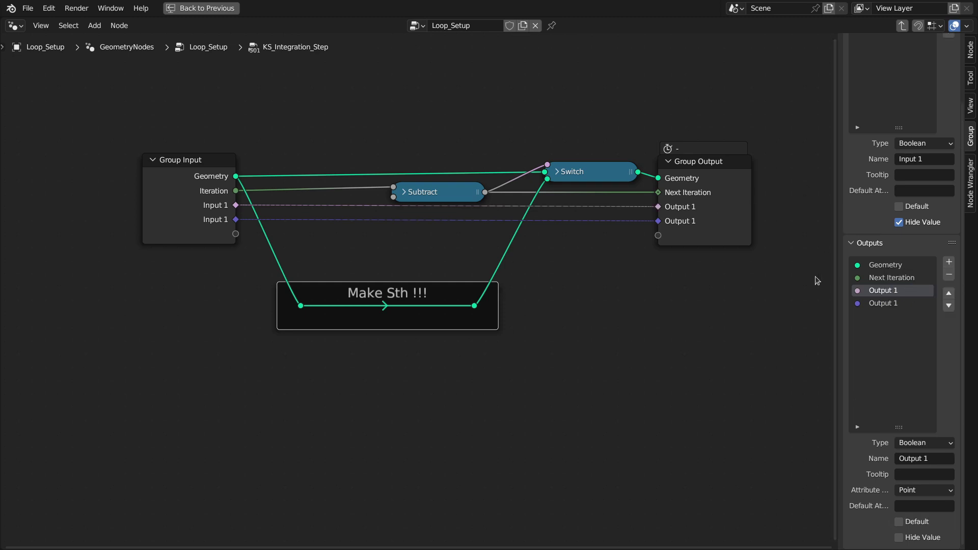
Step: Nudge the "Make Sth !!!" frame slightly further up beneath the Subtract node
middle_drag(574, 191, 577, 228)
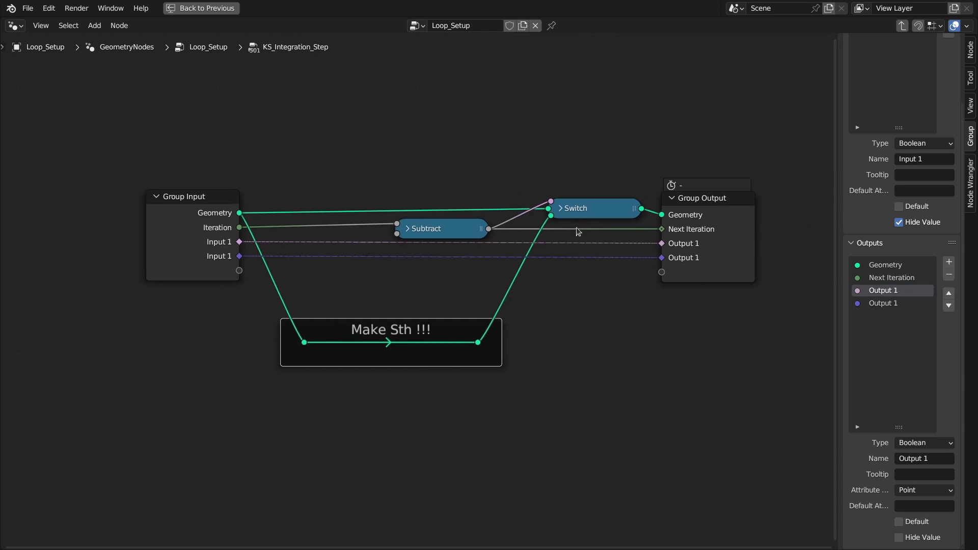
key(n)
middle_drag(621, 202, 613, 249)
scroll(565, 295, up, 2)
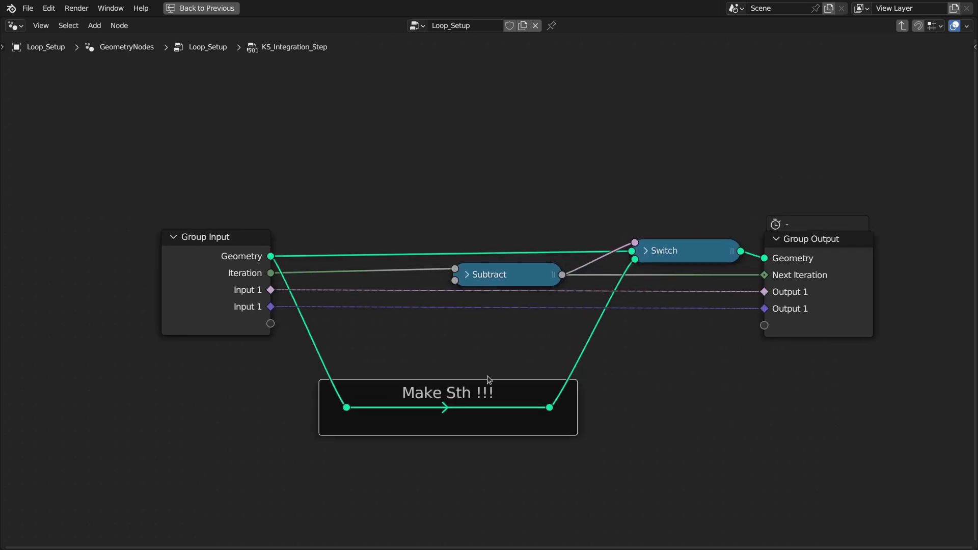
drag(487, 383, 487, 354)
Step: Turn off Hide Value for the Boolean Input 1 of the group
key(n)
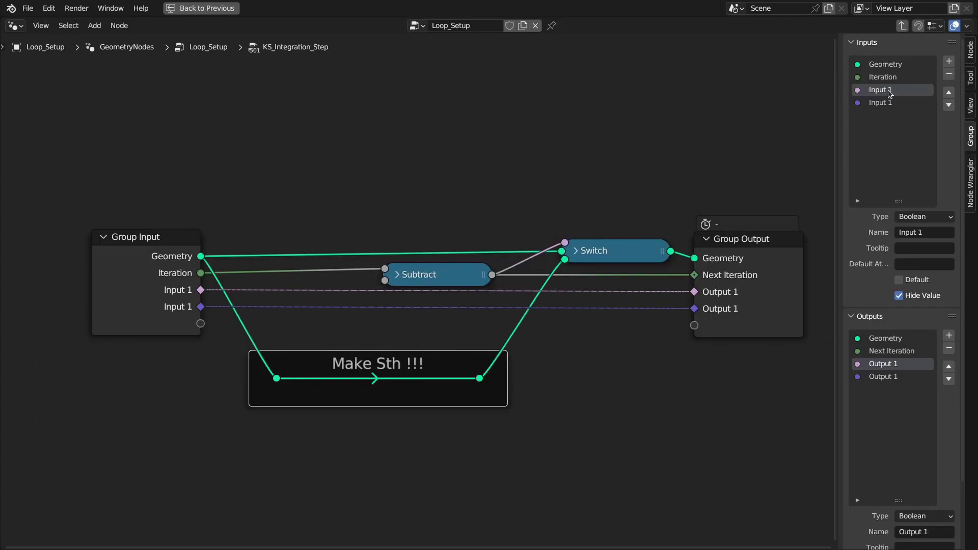
click(911, 296)
key(n)
middle_drag(491, 244, 470, 250)
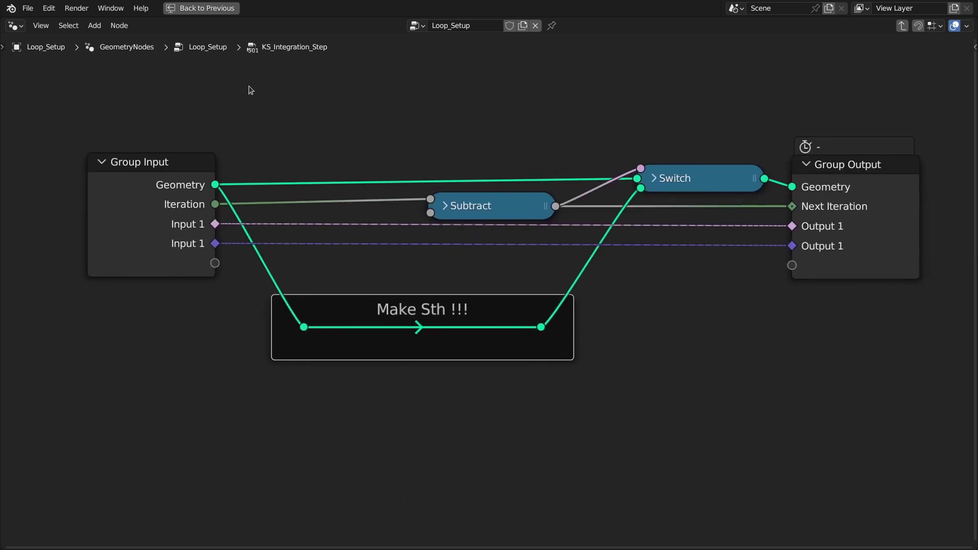
Step: Insert an Extrude Mesh node on the link inside the "Make Sth !!!" frame and set its mode to Vertices
scroll(378, 241, down, 1)
key(shift+a)
text(ext)
key(Return)
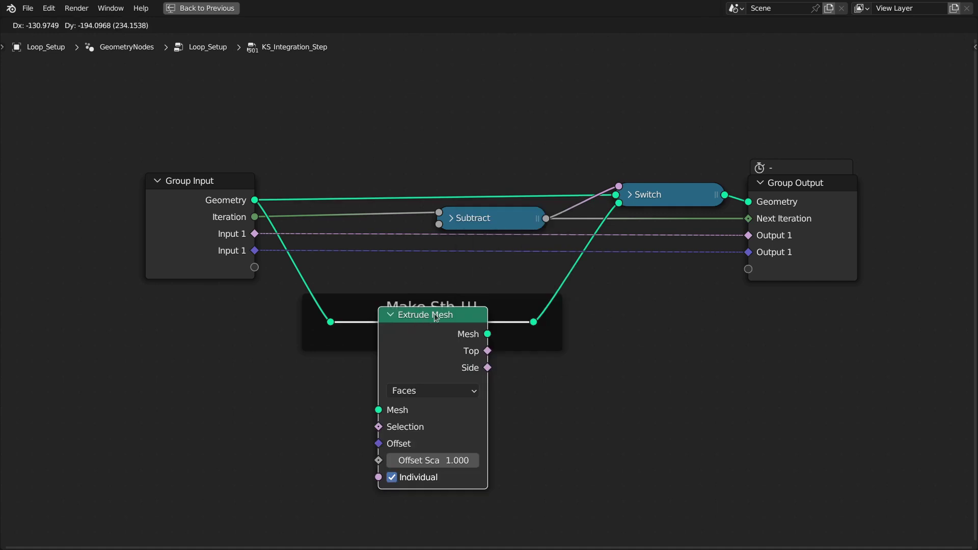
click(436, 314)
click(433, 387)
click(407, 404)
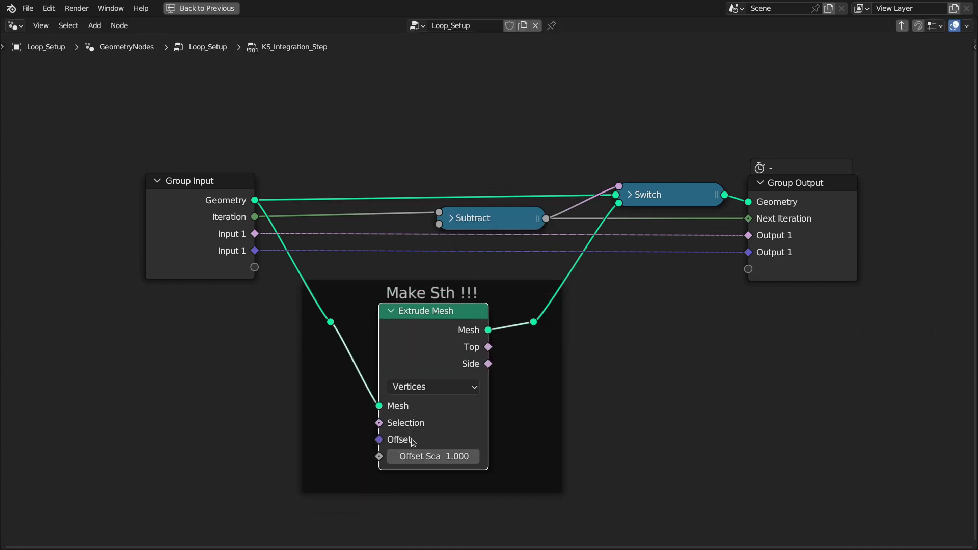
Step: Feed the Boolean Input 1 into Extrude Mesh's Selection and set its Offset Scale to 0
drag(256, 234, 379, 423)
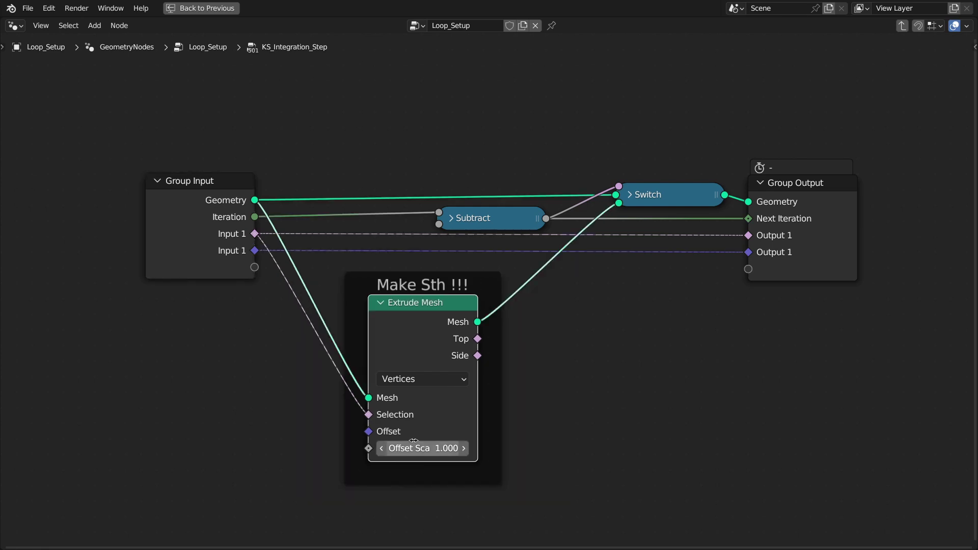
click(414, 441)
text(0)
key(Return)
Step: Insert a Set Position node between Extrude Mesh and the Switch node, inside the "Make Sth !!!" frame
key(shift+a)
text(set p)
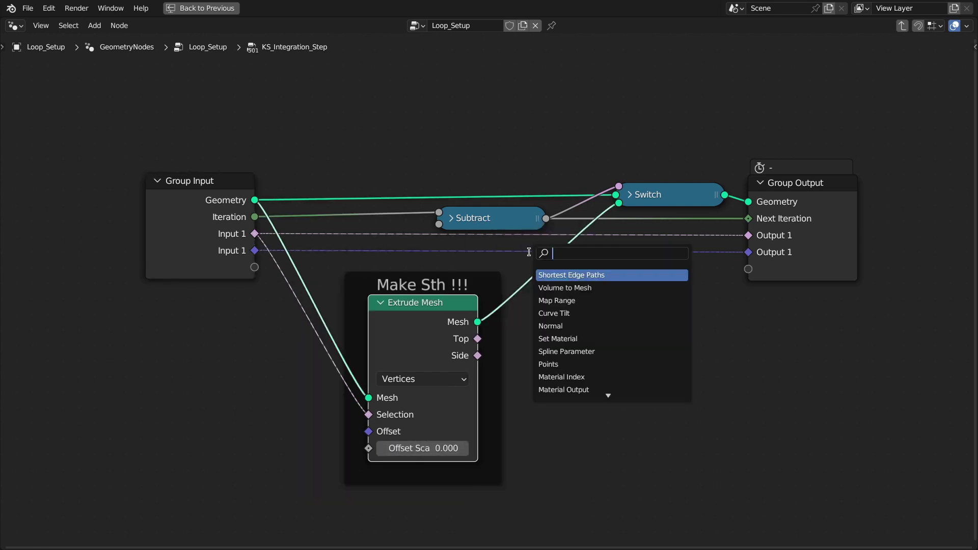
text(os)
key(Return)
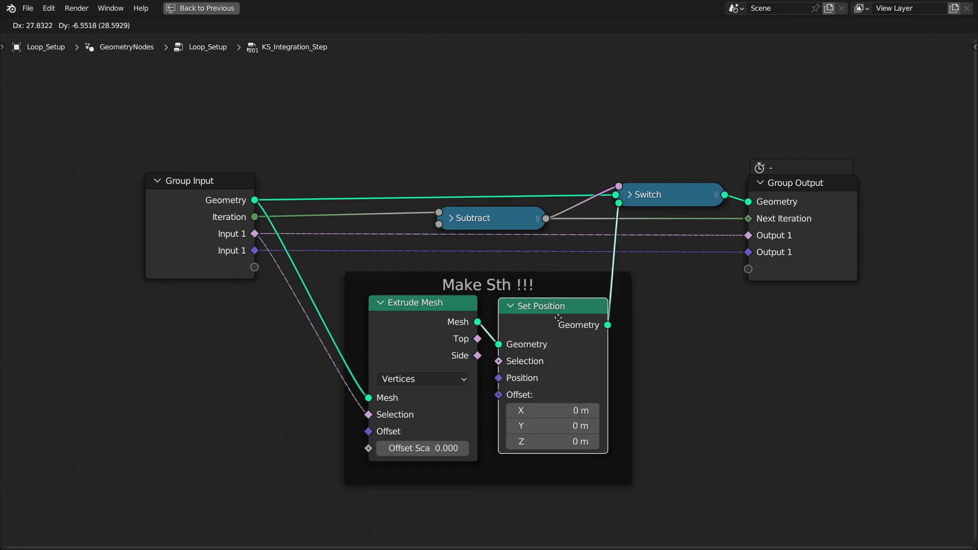
click(470, 340)
Step: Link Extrude Mesh's Top to Set Position's Selection and the Boolean Output 1, and the vector Input 1 to Set Position's Position
drag(471, 339, 790, 218)
drag(567, 312, 564, 311)
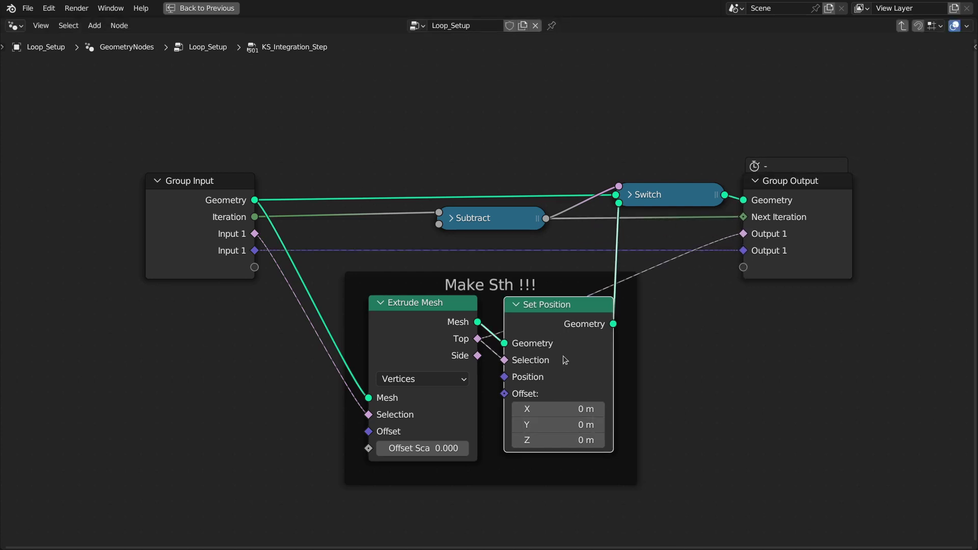
drag(504, 377, 255, 250)
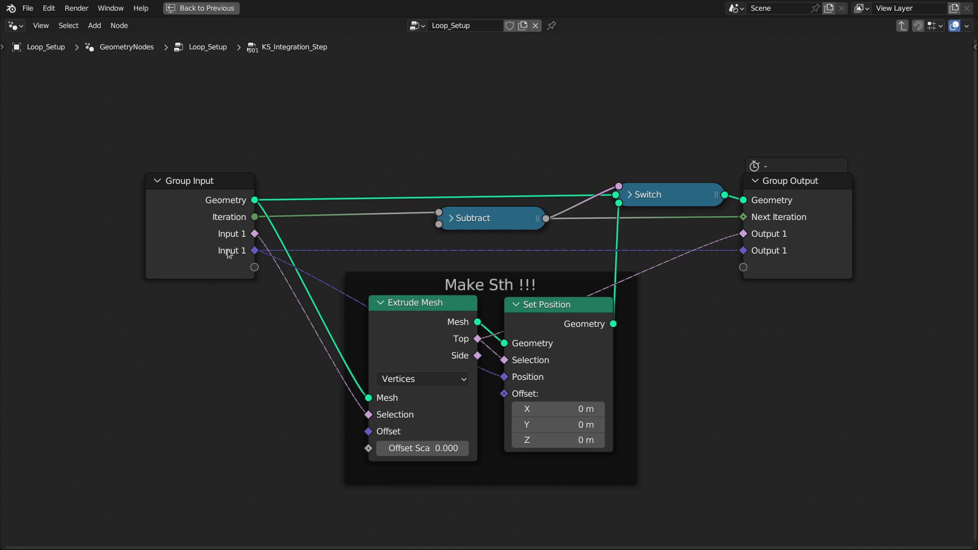
drag(522, 213, 561, 216)
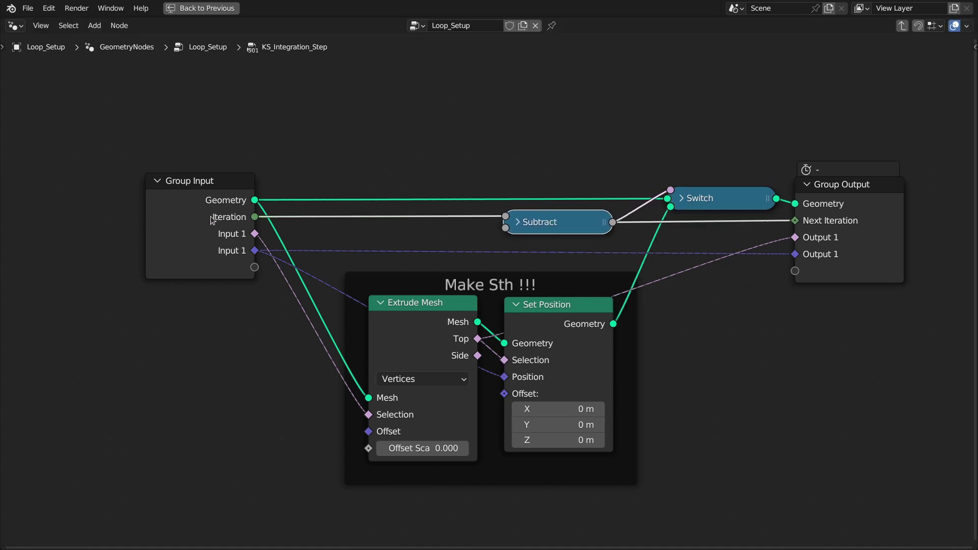
Step: Move Group Input closer to the "Make Sth !!!" frame and leave the KS_Integration_Step group
drag(555, 222, 566, 224)
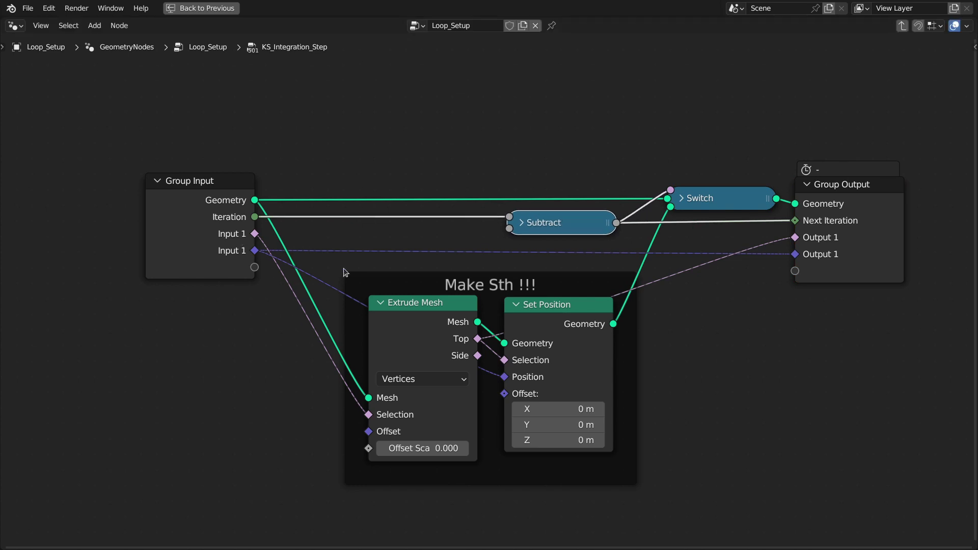
drag(859, 232, 860, 232)
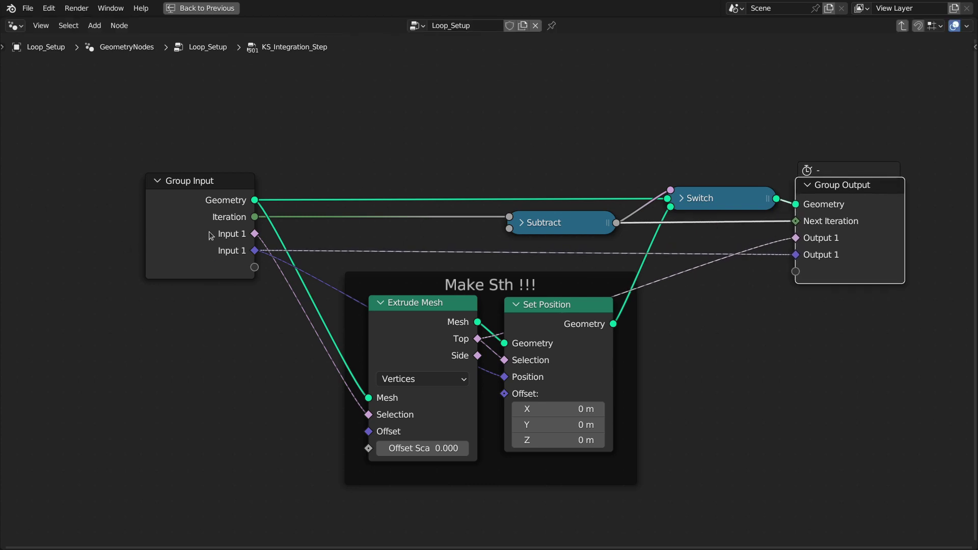
drag(213, 206, 248, 208)
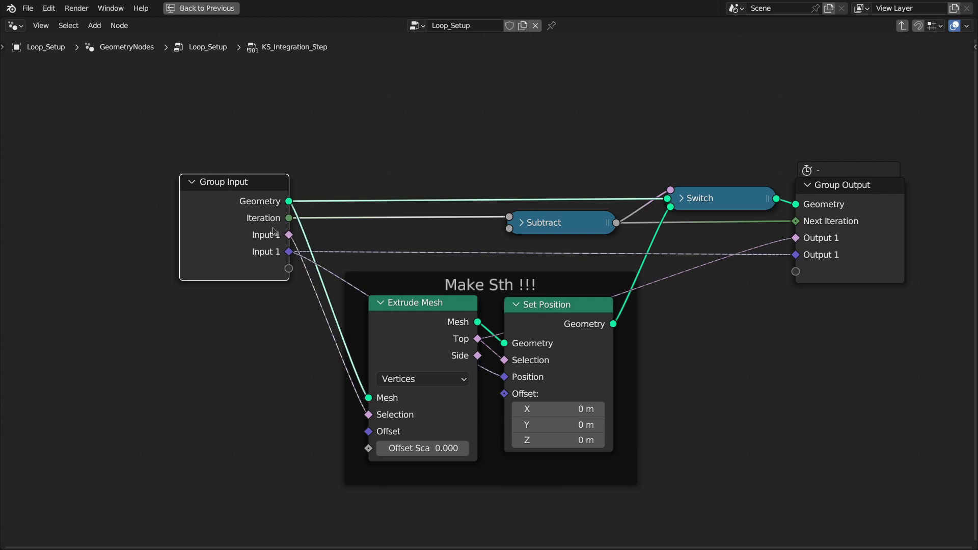
click(598, 330)
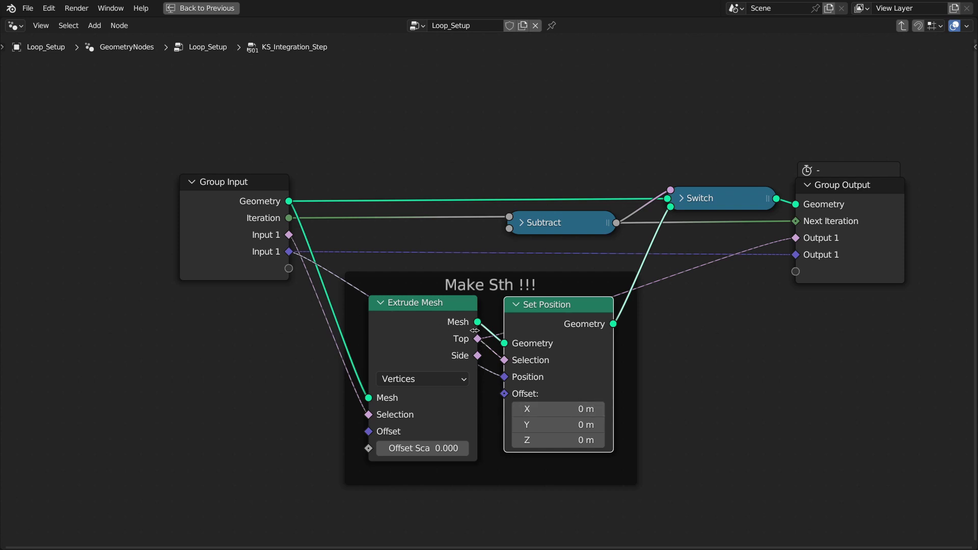
key(Tab)
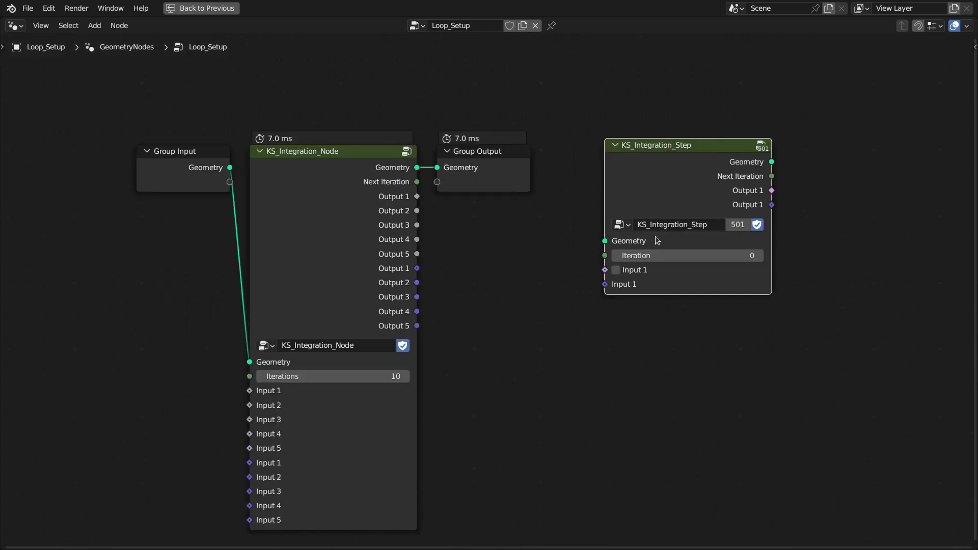
Step: Enter the KS_Integration_Node group and enable the Boolean Input 1 on its first KS_Integration_Step node
drag(603, 131, 807, 337)
key(Home)
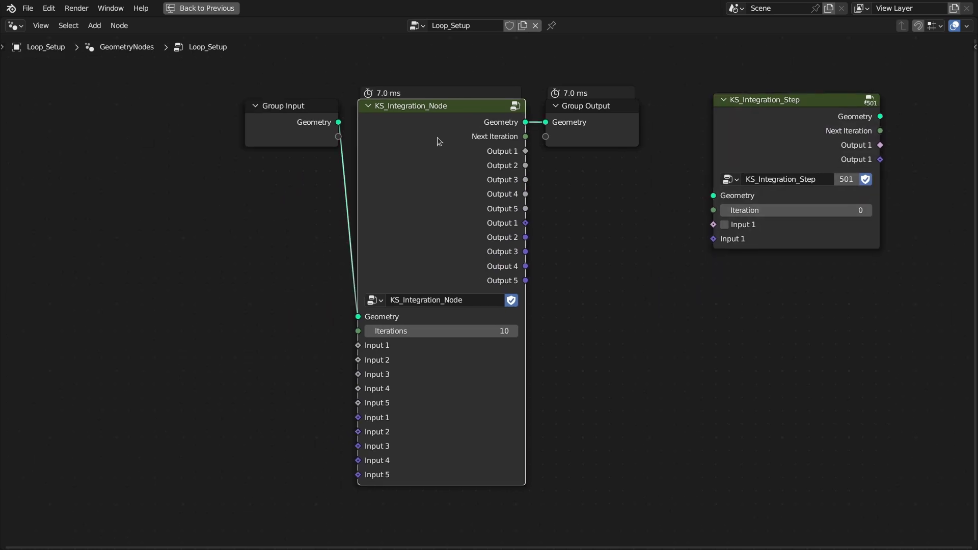
key(Tab)
scroll(444, 291, down, 9)
middle_drag(445, 292, 977, 423)
scroll(312, 301, up, 15)
middle_drag(264, 291, 469, 294)
scroll(471, 316, up, 11)
middle_drag(457, 365, 463, 225)
scroll(472, 278, up, 1)
drag(471, 325, 493, 304)
middle_drag(493, 304, 455, 275)
scroll(456, 276, down, 3)
click(453, 293)
scroll(451, 326, down, 1)
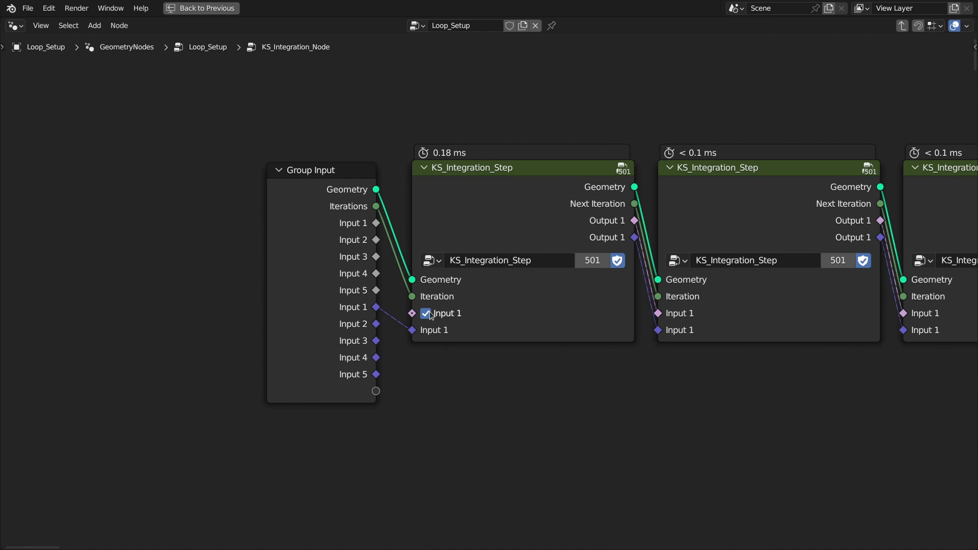
Step: Remove the five float inputs, Input 1 to Input 5, from the KS_Integration_Node group's interface
drag(411, 136, 642, 358)
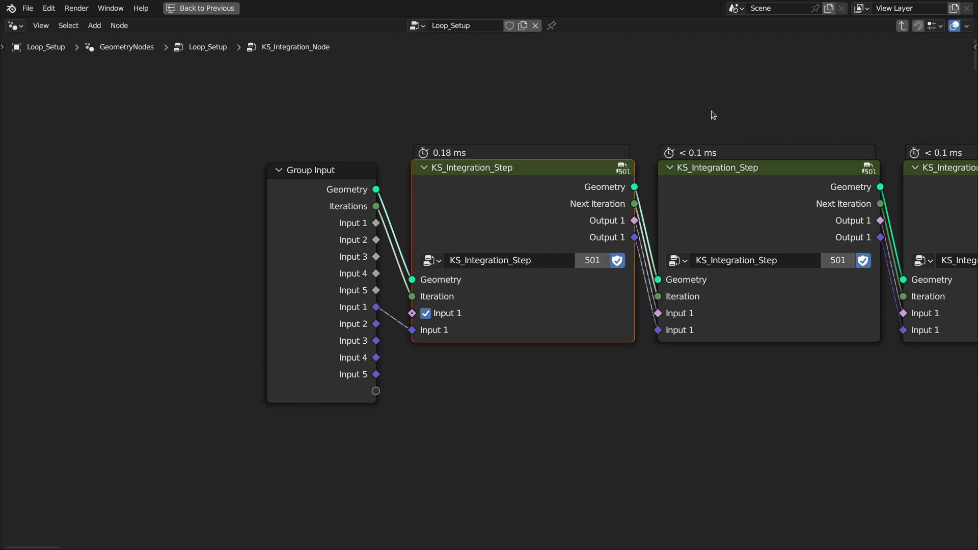
click(543, 191)
key(n)
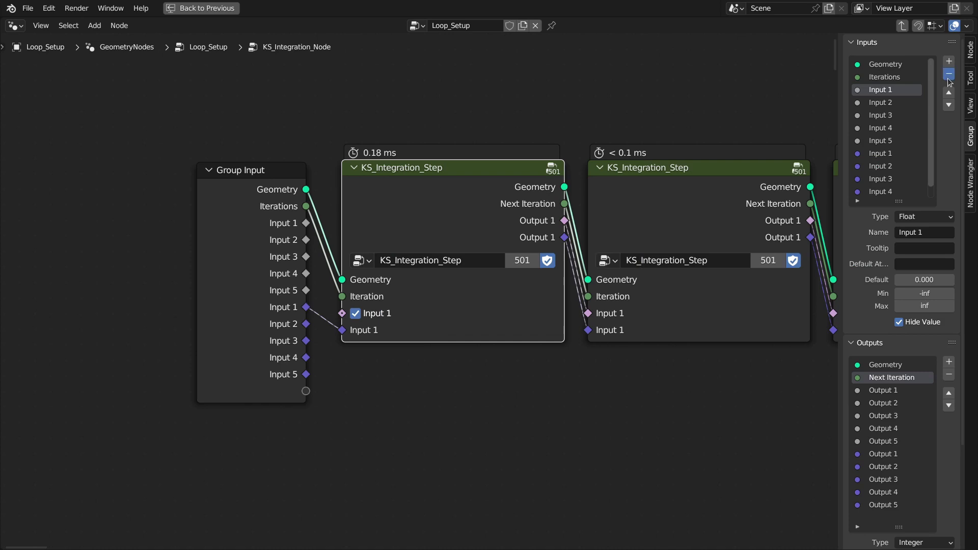
click(948, 74)
click(948, 75)
click(949, 75)
click(949, 75)
click(948, 74)
Step: Remove the vector inputs Input 2 to Input 5 from the KS_Integration_Node group's interface
click(893, 102)
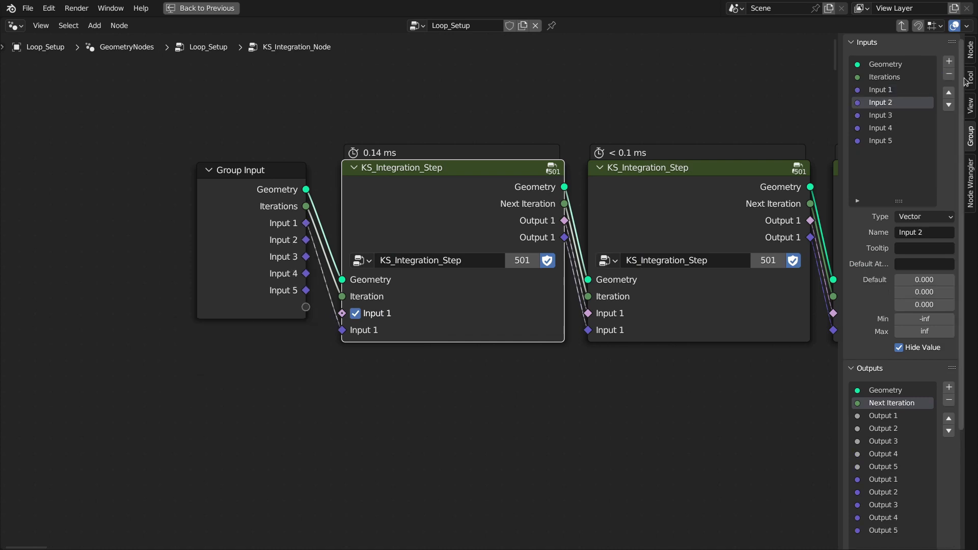
click(948, 74)
click(949, 73)
click(948, 74)
click(949, 74)
Step: Remove every output except Geometry from the KS_Integration_Node group's interface
scroll(916, 248, down, 4)
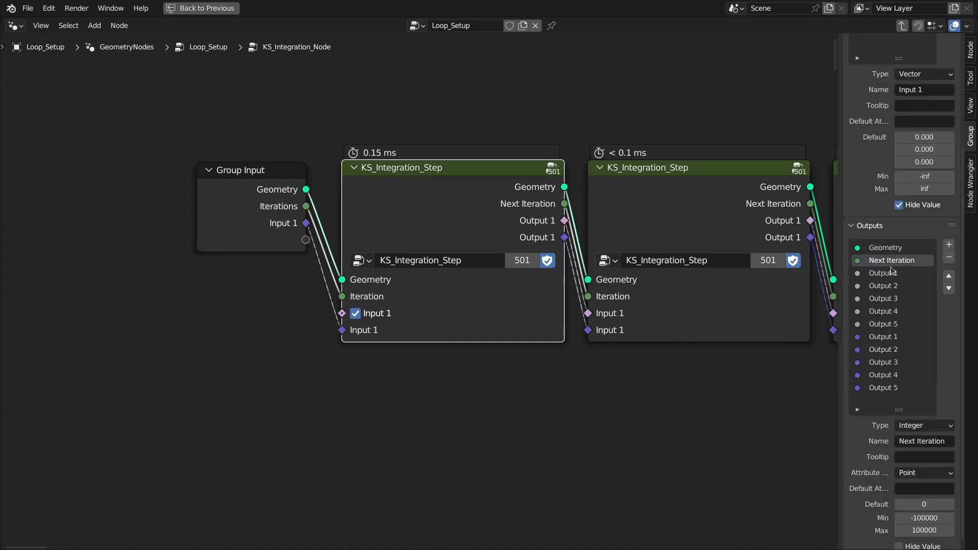
click(949, 258)
click(949, 259)
click(949, 258)
click(949, 258)
click(949, 258)
click(949, 258)
click(950, 258)
click(949, 259)
click(950, 258)
click(949, 258)
click(949, 258)
Step: Rename the group's remaining vector input to Position and leave the KS_Integration_Node group
scroll(881, 106, up, 5)
double_click(881, 89)
text(Po)
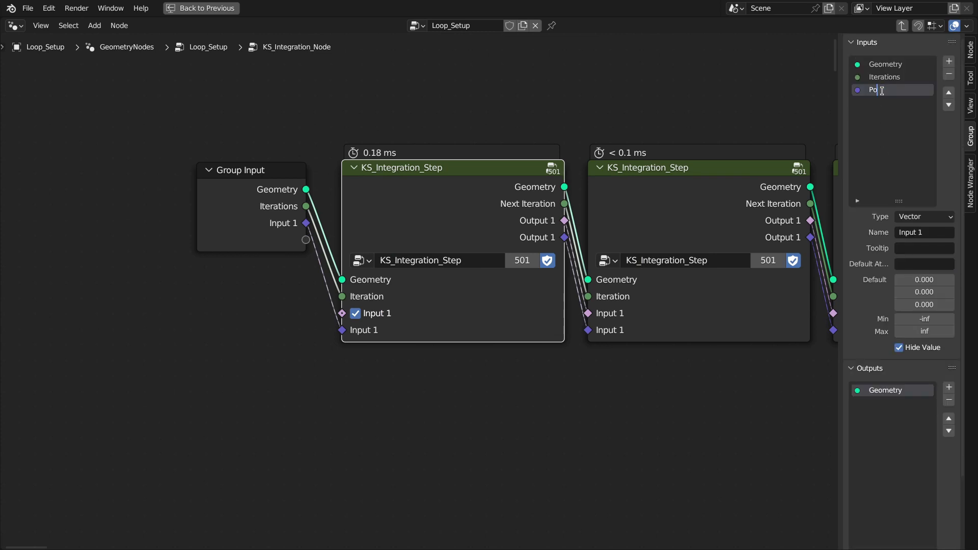
text(sition)
key(Return)
key(Tab)
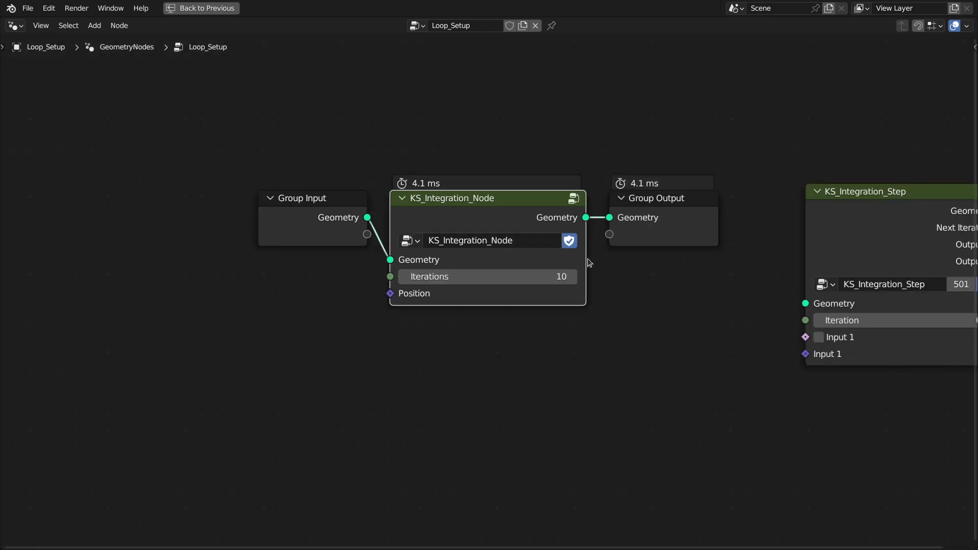
Step: Narrow the KS_Integration_Node node and move the KS_Integration_Step node above the main node chain
drag(585, 259, 555, 257)
click(323, 222)
drag(891, 193, 801, 117)
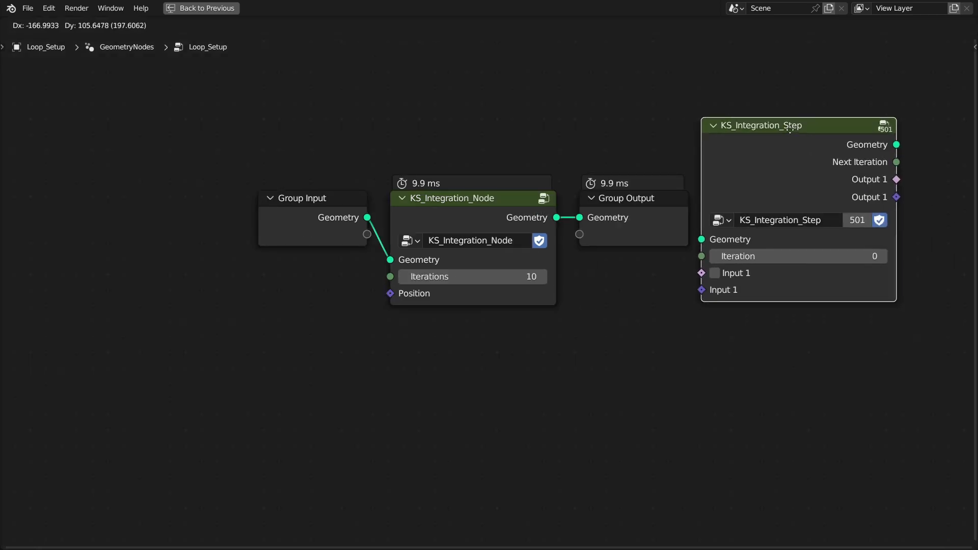
scroll(821, 168, up, 1)
middle_drag(825, 179, 870, 244)
drag(792, 167, 518, 97)
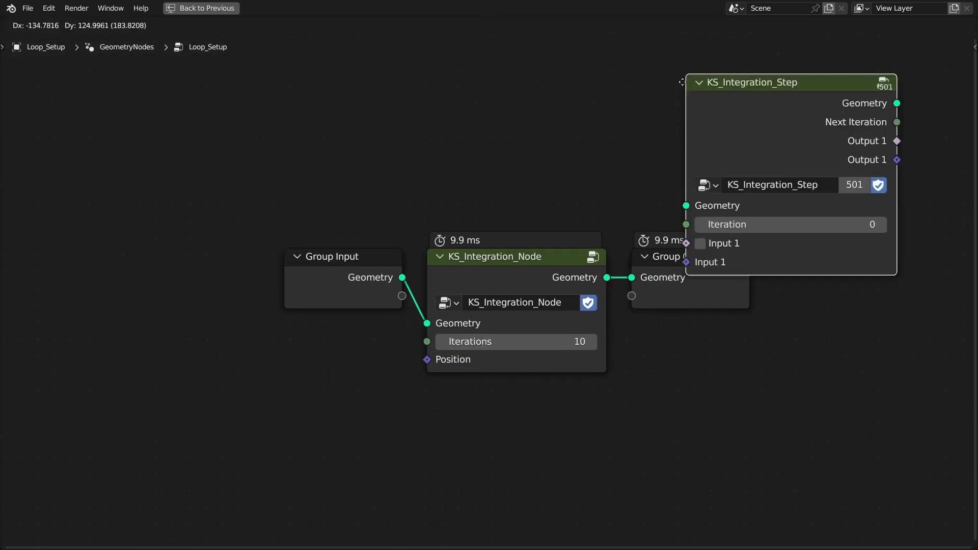
Step: Restore the multi-editor layout and add a Position node linked to KS_Integration_Node's Position input
key(ctrl+space)
drag(717, 234, 555, 235)
key(Return)
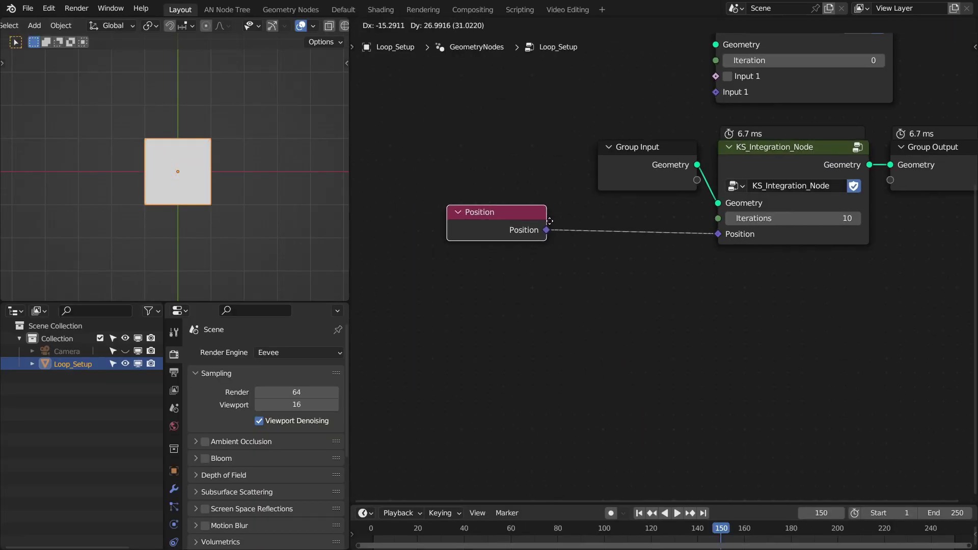
click(551, 224)
Step: Insert a vector Add node between the Position node and KS_Integration_Node's Position input
key(shift+a)
text(add)
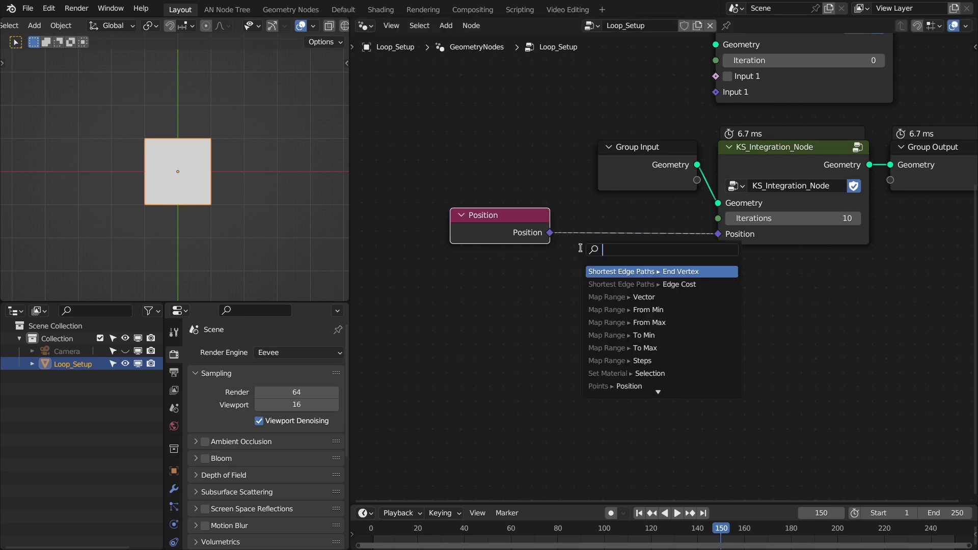
key(Return)
click(590, 228)
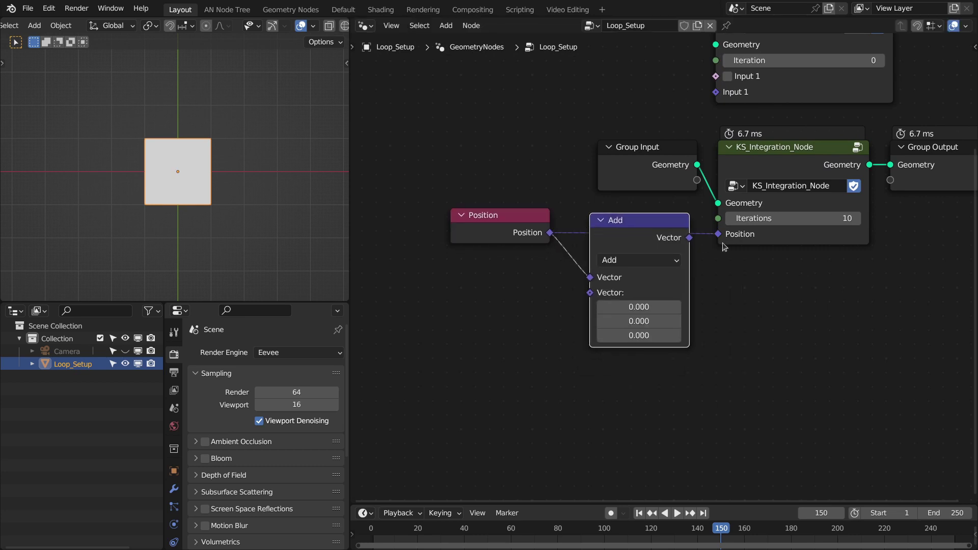
drag(689, 237, 720, 234)
drag(636, 223, 642, 222)
drag(510, 216, 535, 221)
middle_drag(652, 233, 574, 241)
middle_drag(534, 150, 559, 149)
middle_drag(588, 214, 660, 205)
Step: Add a vector Scale node linked to the second Vector input of the Add node
drag(611, 287, 451, 322)
text(scal)
key(Return)
click(589, 276)
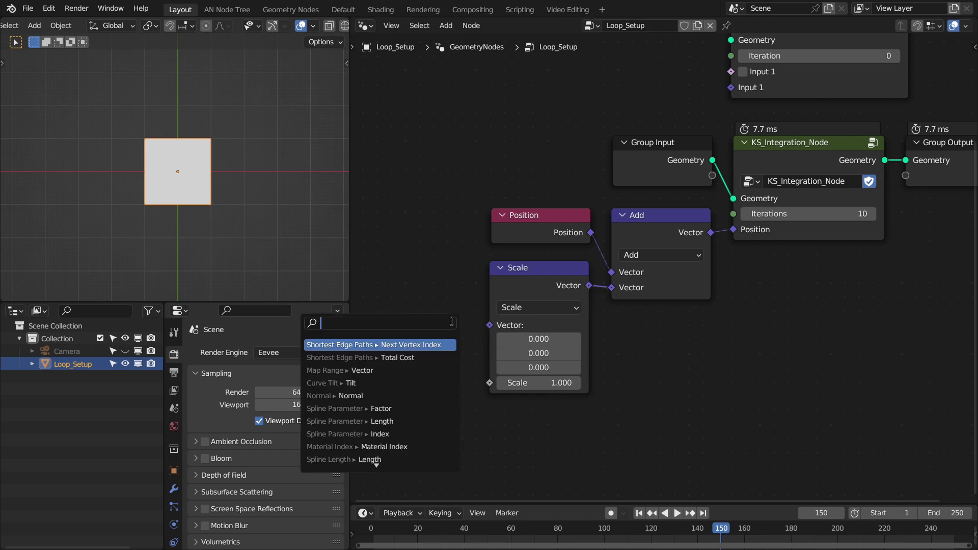
Step: Feed a vector Subtract node into Scale's Vector input and set its second vector to 0.5 on all axes
text(vector s)
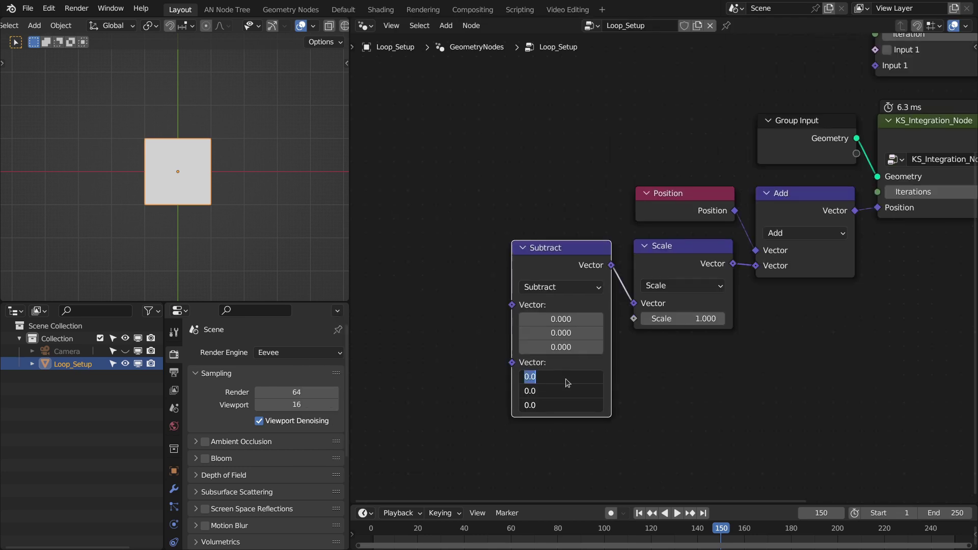
key(Return)
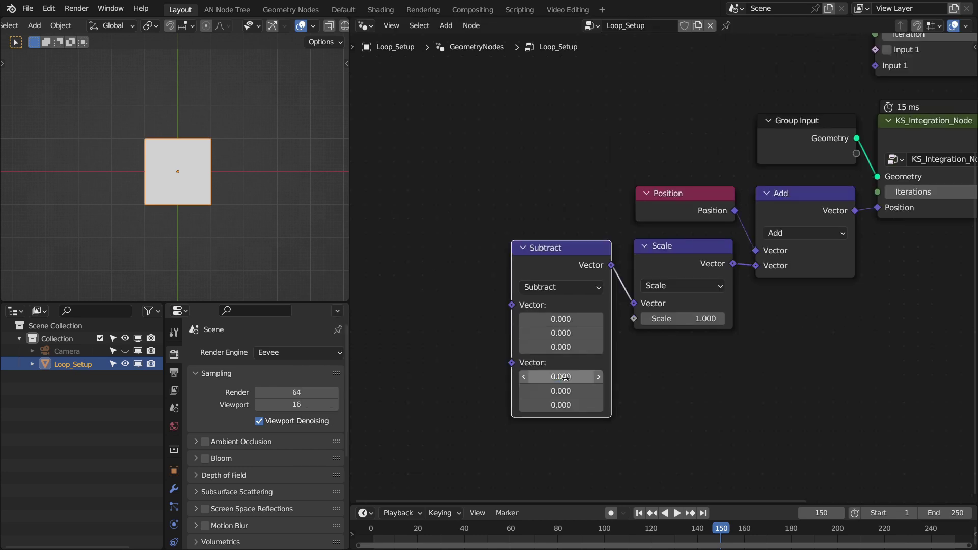
drag(565, 378, 565, 405)
text(0.5)
key(Return)
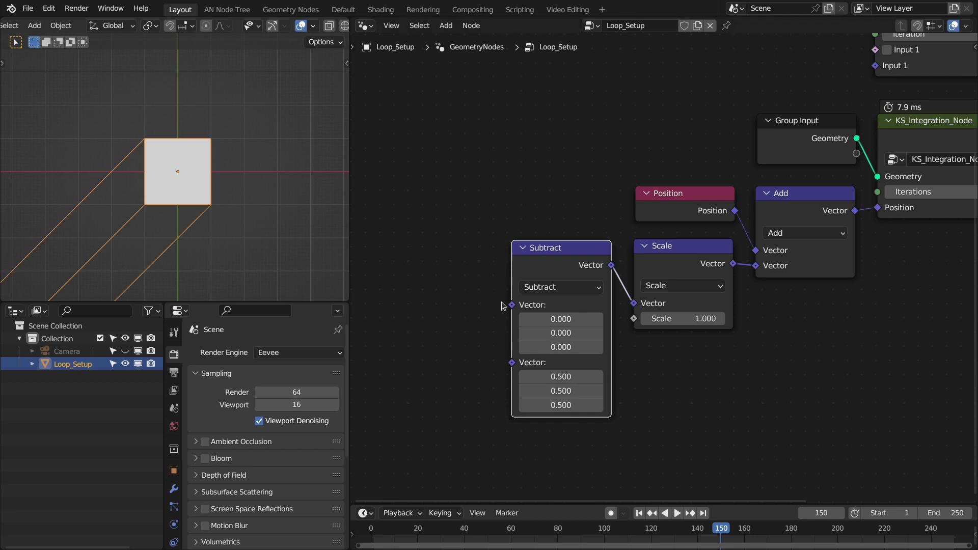
Step: Feed a Noise Texture's Color into Subtract's first Vector input and set the texture to 4D
drag(511, 305, 470, 305)
text(n)
click(456, 301)
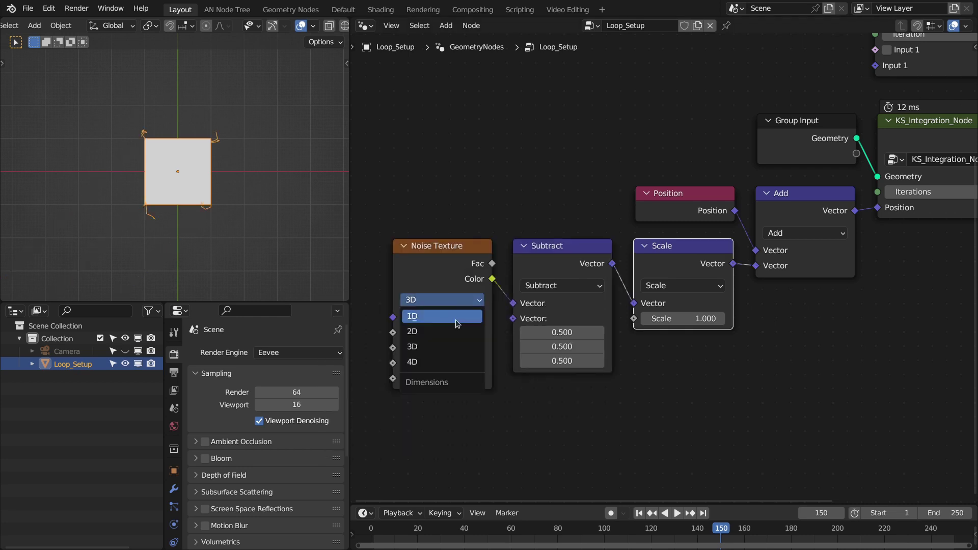
click(436, 362)
Step: Set the Noise Texture's Scale to 1, Detail and Roughness to 0, and W to about 4.79
click(452, 347)
text(1)
key(Tab)
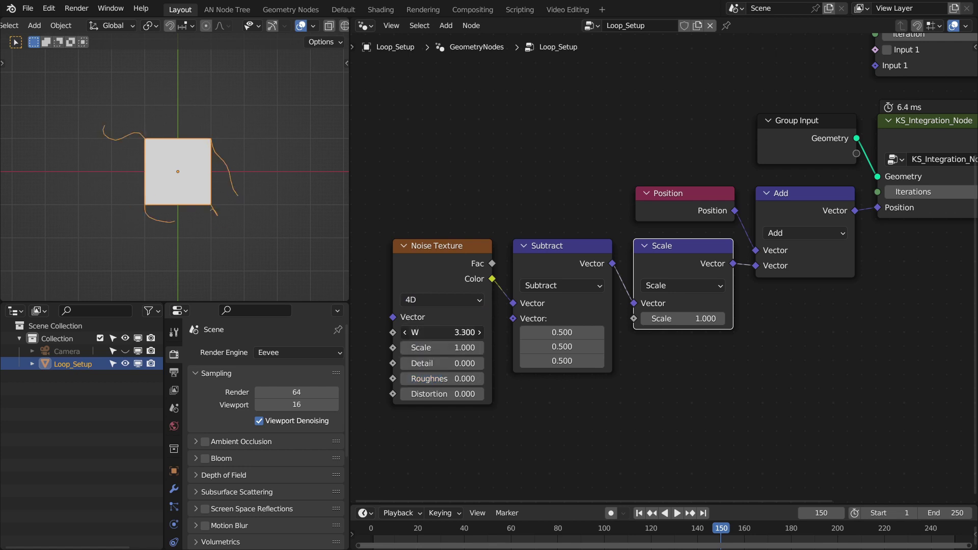
drag(449, 332, 469, 332)
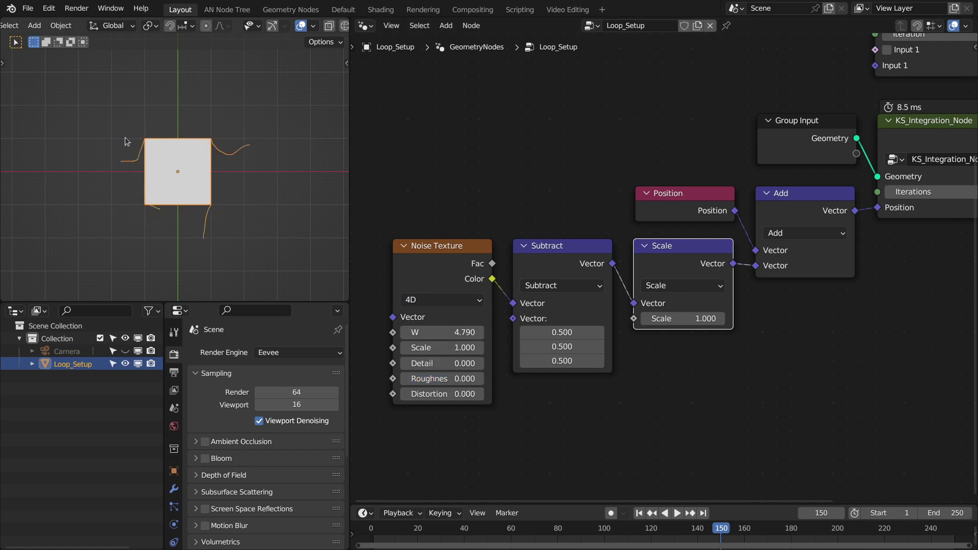
Step: Set the vector Scale node's Scale factor to 0.5
click(718, 320)
text(0.5)
key(Return)
Step: Move Group Input away from the KS_Integration_Node and link its Geometry to a new Distribute Points on Faces node
scroll(645, 302, down, 1)
middle_drag(646, 302, 631, 340)
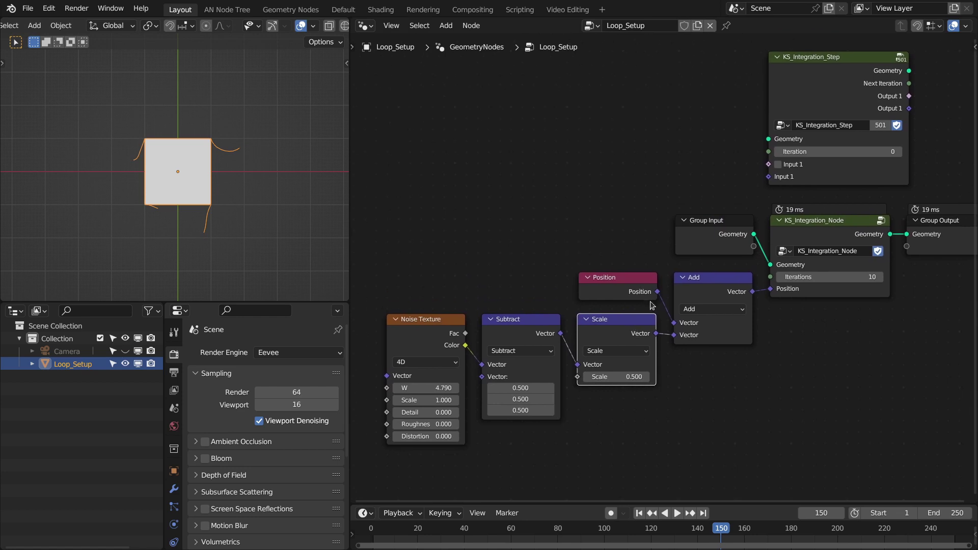
drag(741, 248, 620, 157)
text(dist)
key(Return)
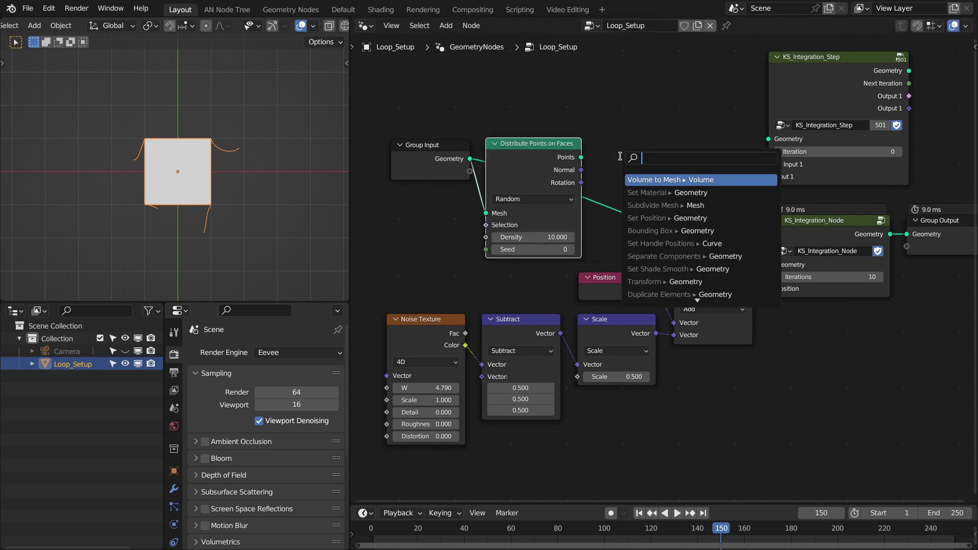
Step: Add a Points to Vertices node after Distribute Points on Faces and link its Mesh to KS_Integration_Node's Geometry
text(p v)
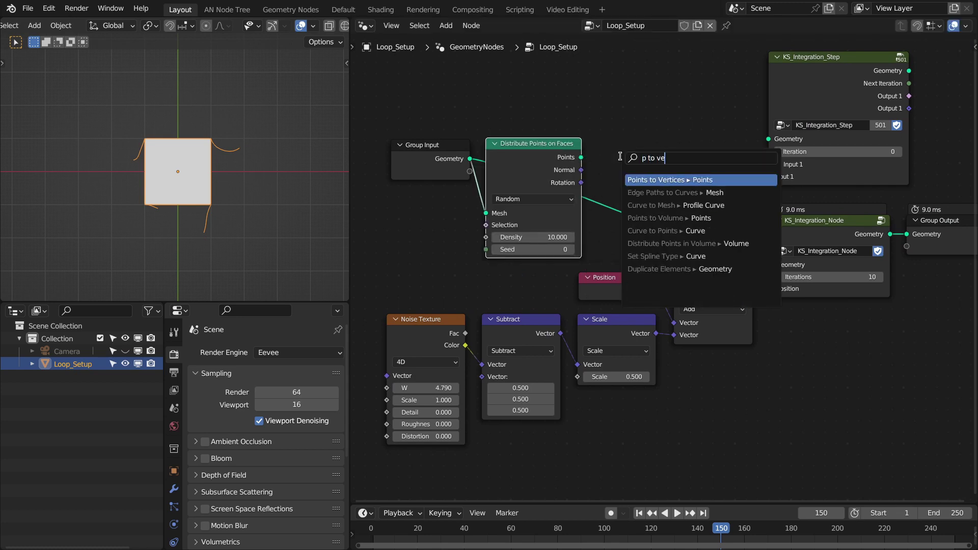
key(Return)
click(598, 142)
drag(676, 149, 776, 264)
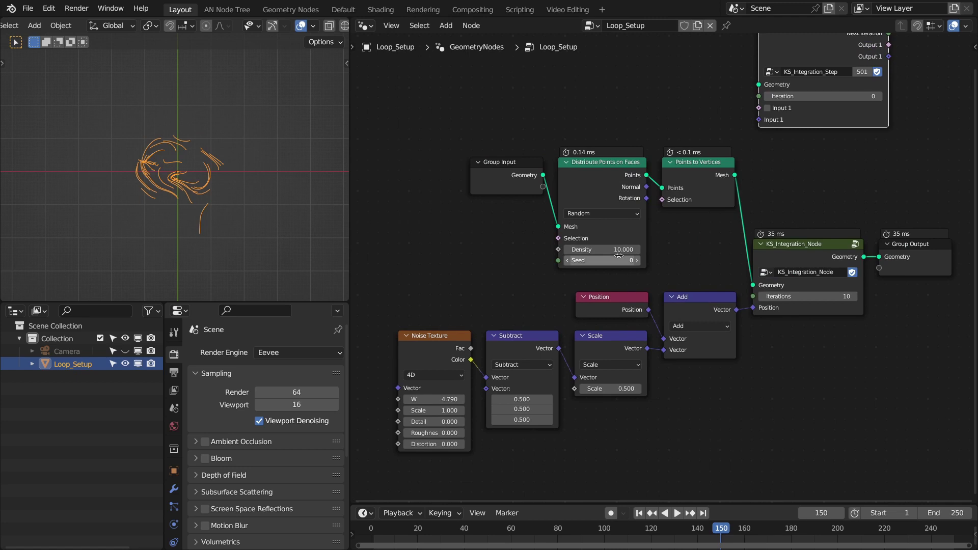
Step: Set the Distribute Points on Faces Density to 20 and the Noise Texture's W to about 17.79
click(618, 249)
text(20)
key(Return)
middle_drag(255, 203, 219, 133)
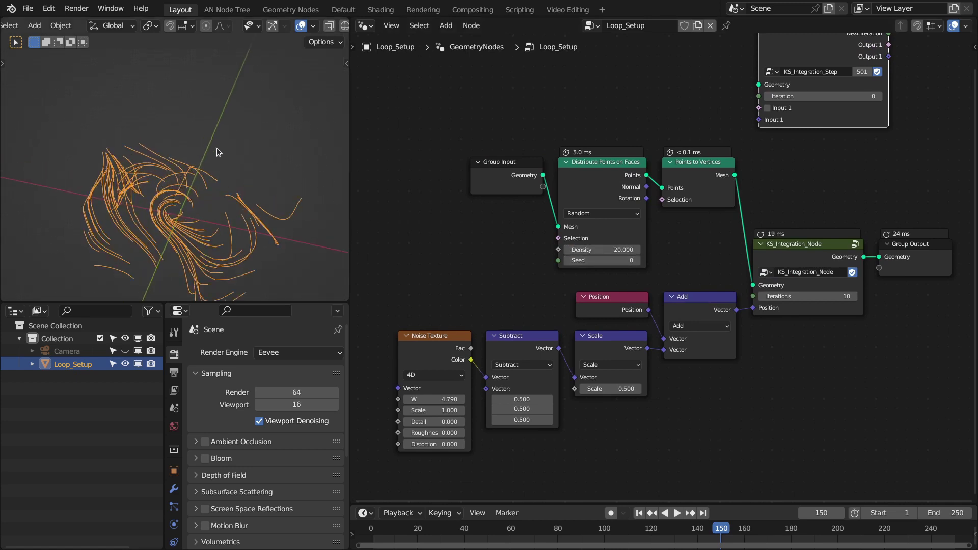
shift+middle_drag(225, 224, 226, 183)
drag(448, 400, 472, 400)
Step: Set KS_Integration_Node's Iterations to 30 and the Noise Texture's W to about 28.05
click(849, 294)
key(Return)
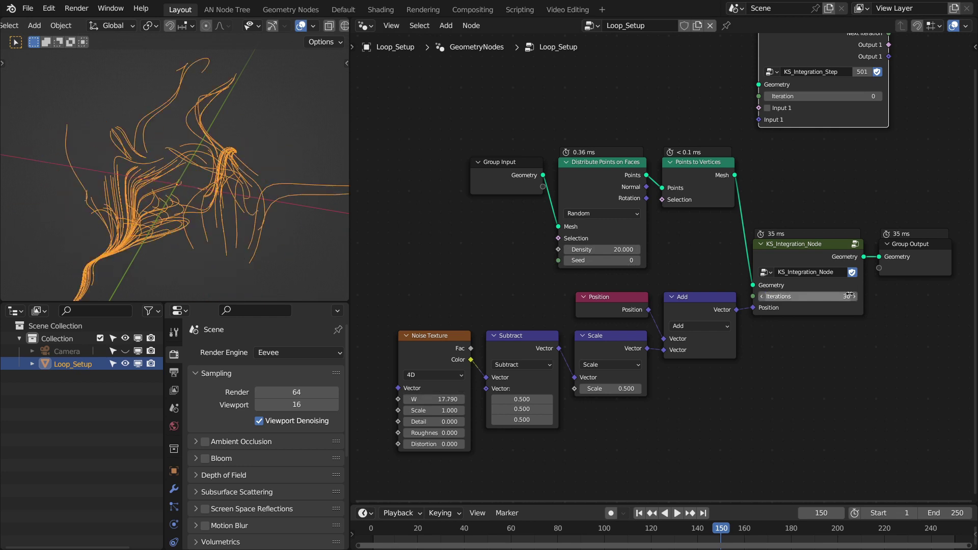
scroll(220, 220, down, 3)
middle_drag(220, 221, 208, 215)
drag(438, 399, 457, 399)
scroll(592, 305, down, 2)
middle_drag(603, 277, 585, 291)
drag(775, 86, 780, 100)
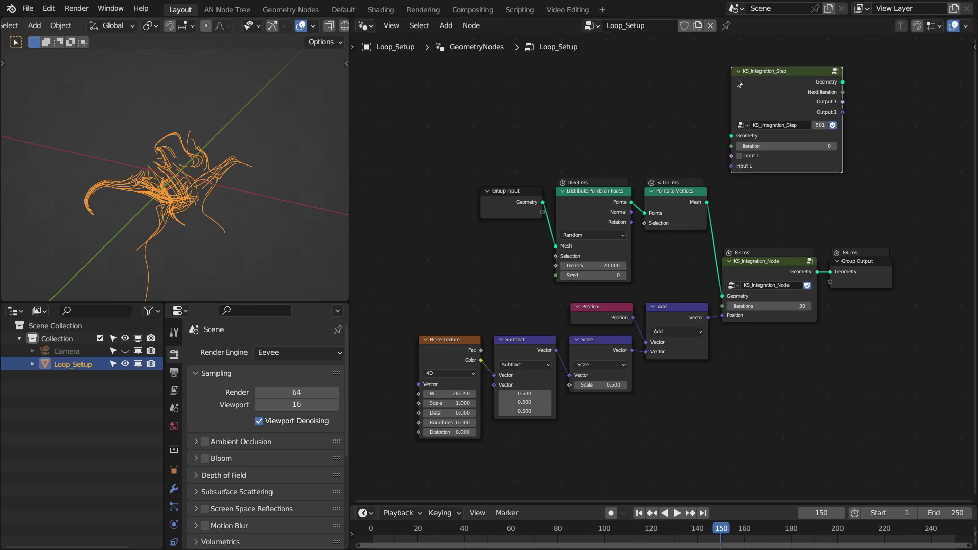
middle_drag(204, 205, 173, 227)
middle_drag(193, 238, 144, 177)
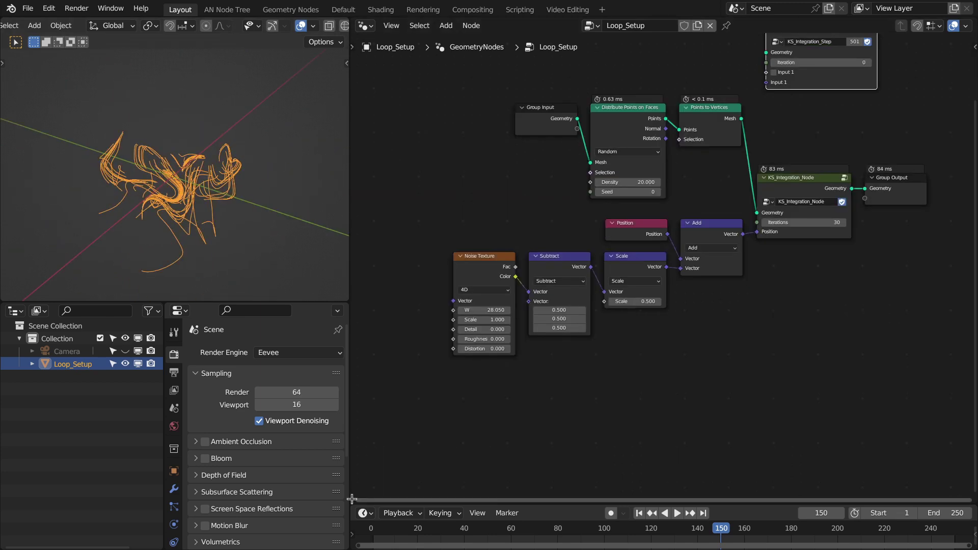
Step: Split the node editor horizontally and switch the new lower area to the Asset Browser
drag(353, 501, 358, 332)
click(365, 340)
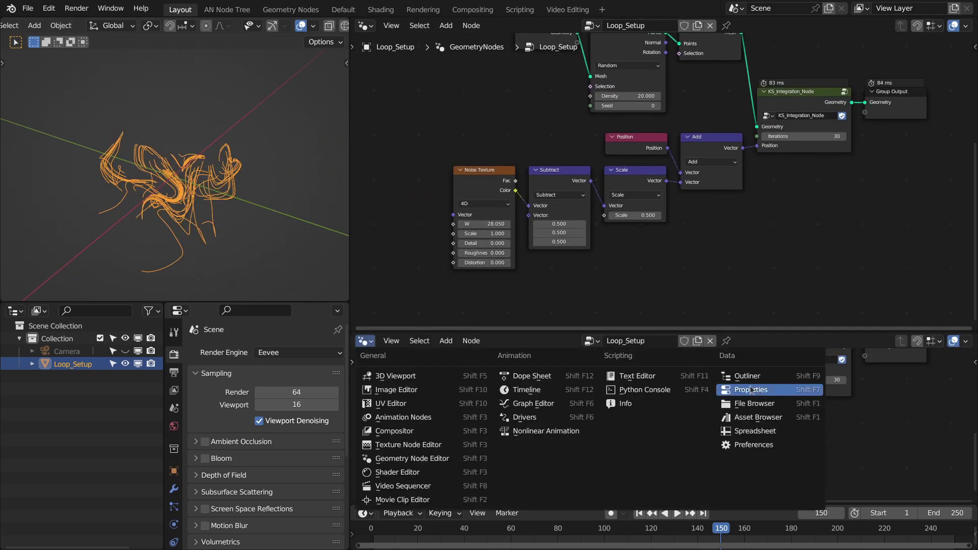
click(754, 418)
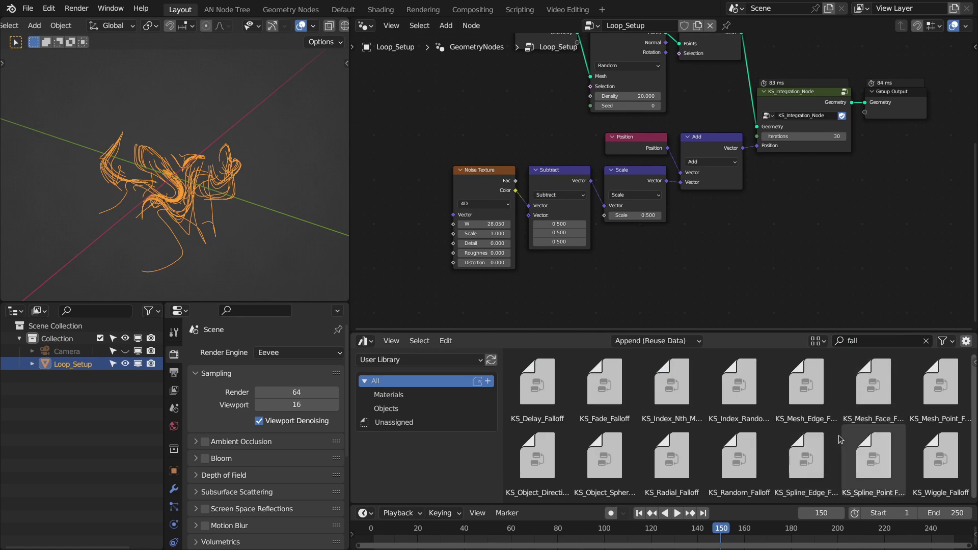
Step: Add the KS_Object_Spher... falloff asset to the node tree, collapse the asset browser area and place the node beneath the Scale node
drag(615, 467, 782, 217)
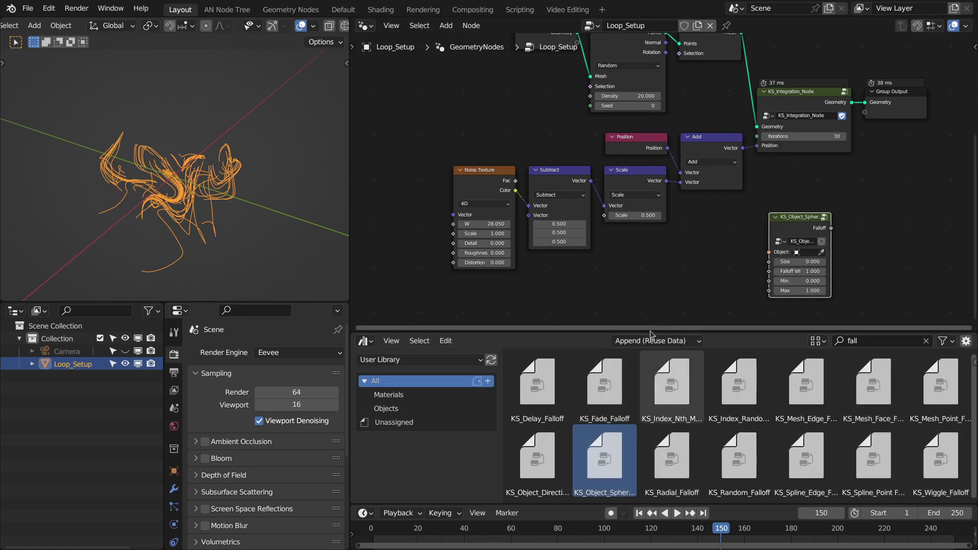
drag(371, 329, 371, 485)
scroll(713, 347, up, 2)
drag(774, 304, 645, 303)
middle_drag(645, 303, 842, 268)
drag(843, 269, 753, 297)
Step: Add a sphere empty, assign it as the falloff node's Object with Max 0.5, and link Falloff to the Scale node's Scale
key(shift+a)
mouse_move(211, 215)
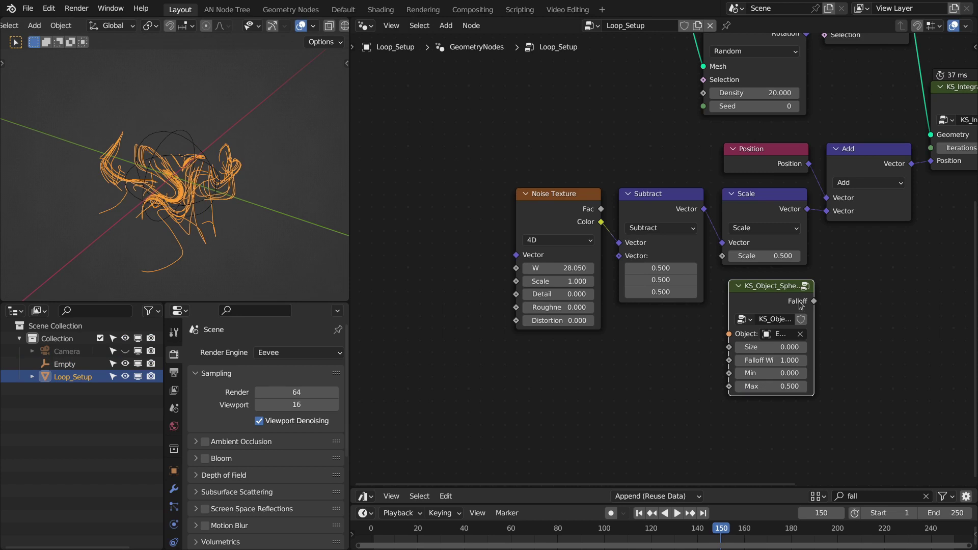
drag(726, 258, 723, 256)
middle_drag(829, 290, 657, 328)
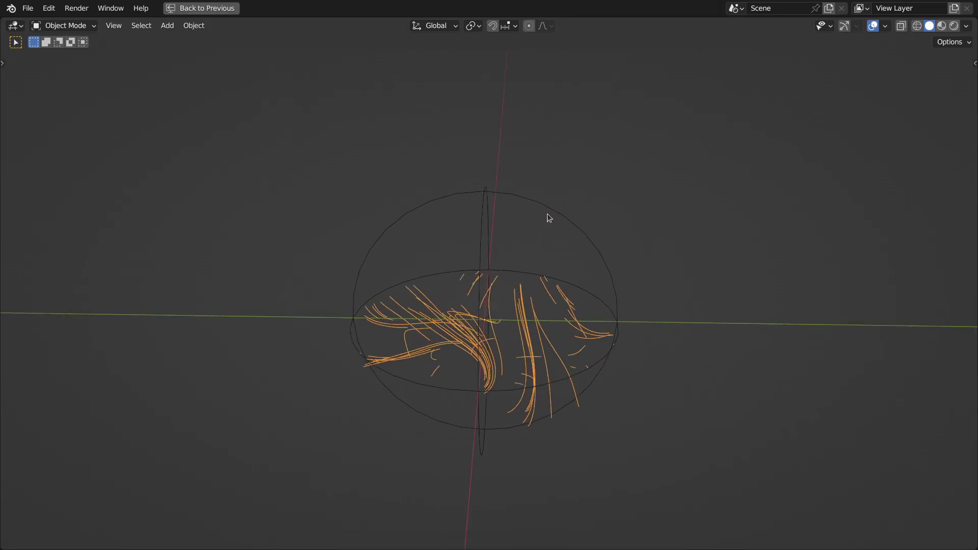
Step: Test the falloff by moving the sphere empty and examine the curves inside it from different angles
click(547, 212)
key(g)
drag(489, 251, 590, 226)
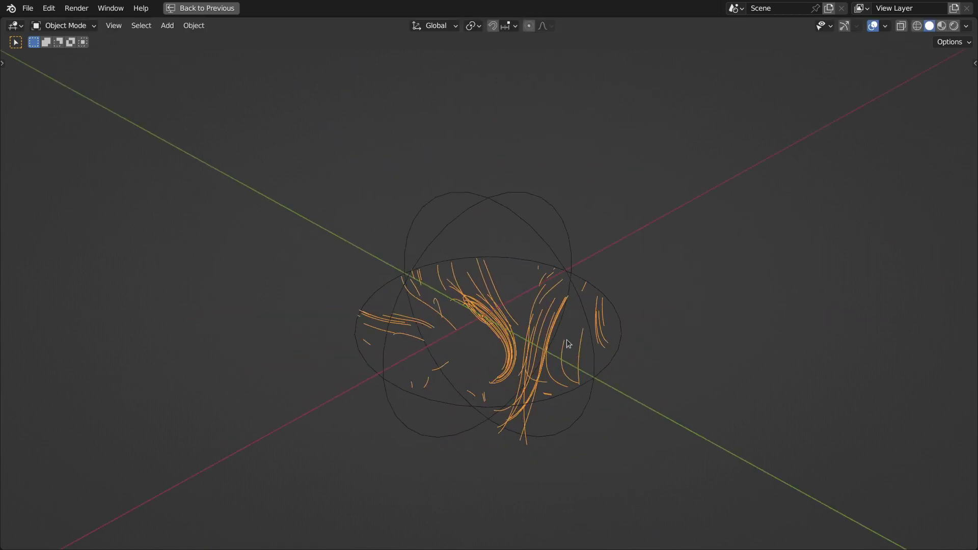
key(ctrl+space)
Step: Move the sphere falloff node beneath the Subtract node and maximize the node editor
drag(618, 314, 540, 341)
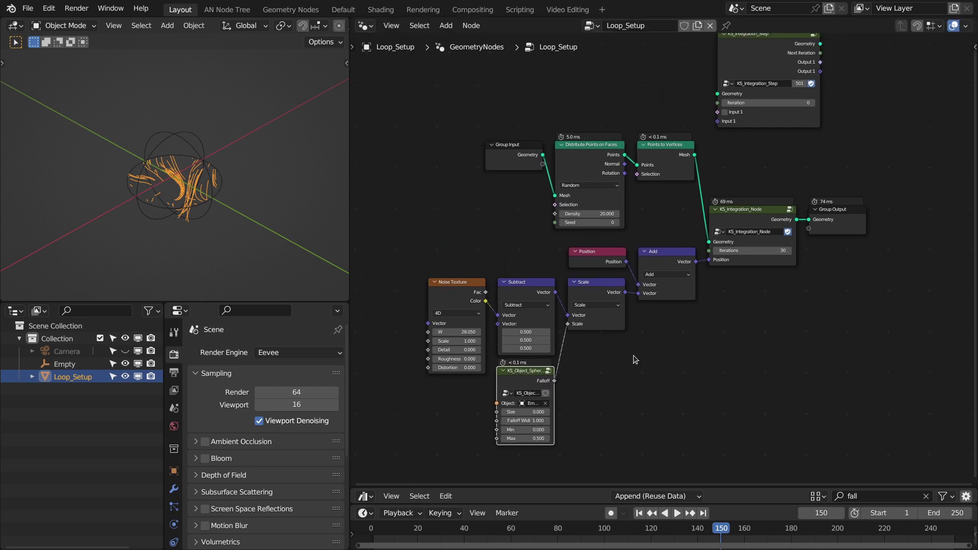
key(ctrl+space)
middle_drag(634, 358, 662, 359)
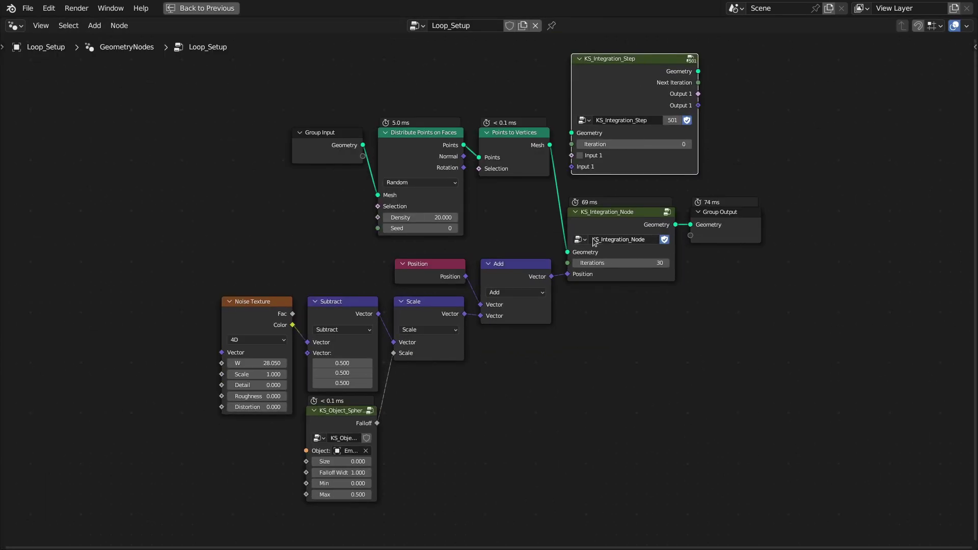
Step: Select all nodes in the Loop_Setup tree, from the Group Input and Noise Texture through to the Group Output
scroll(469, 273, down, 2)
scroll(469, 272, up, 2)
drag(234, 144, 845, 445)
middle_drag(653, 322, 649, 331)
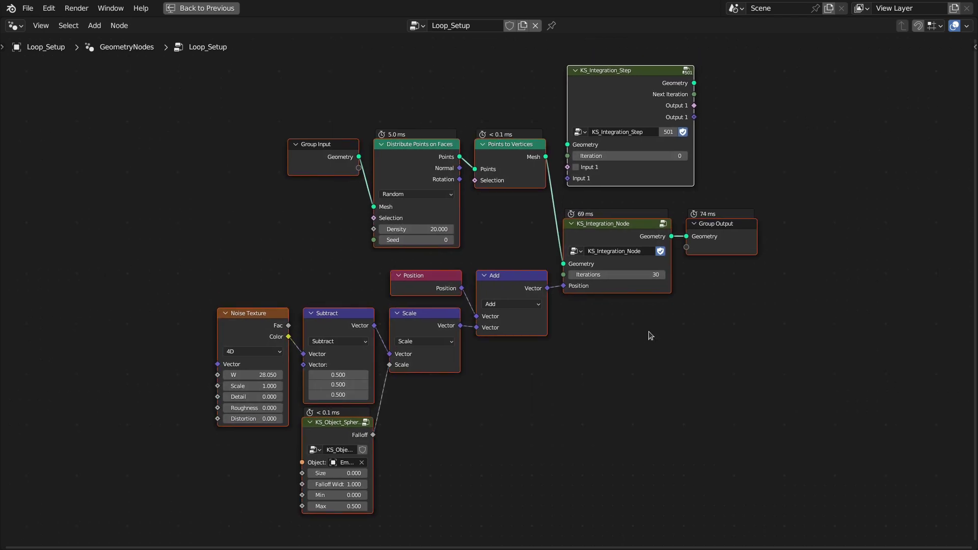
scroll(649, 332, up, 1)
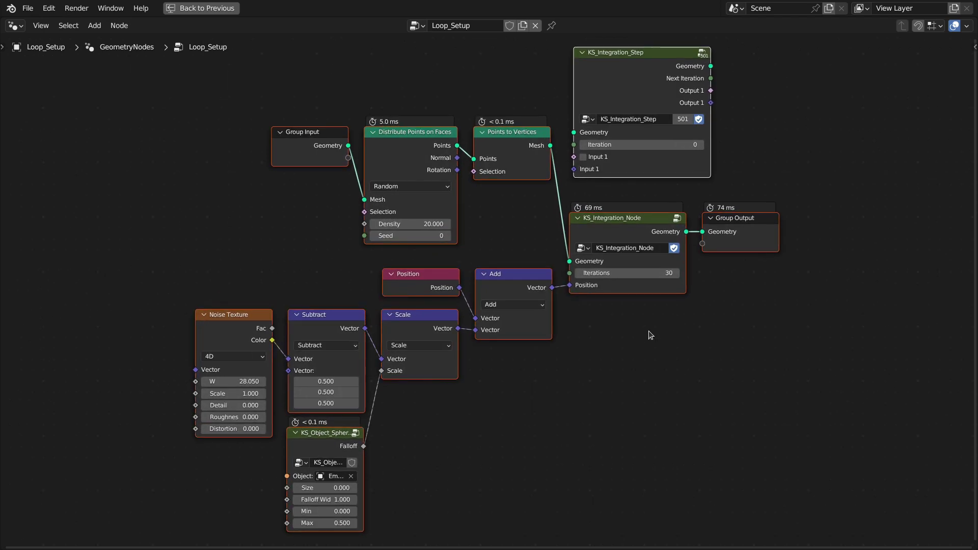